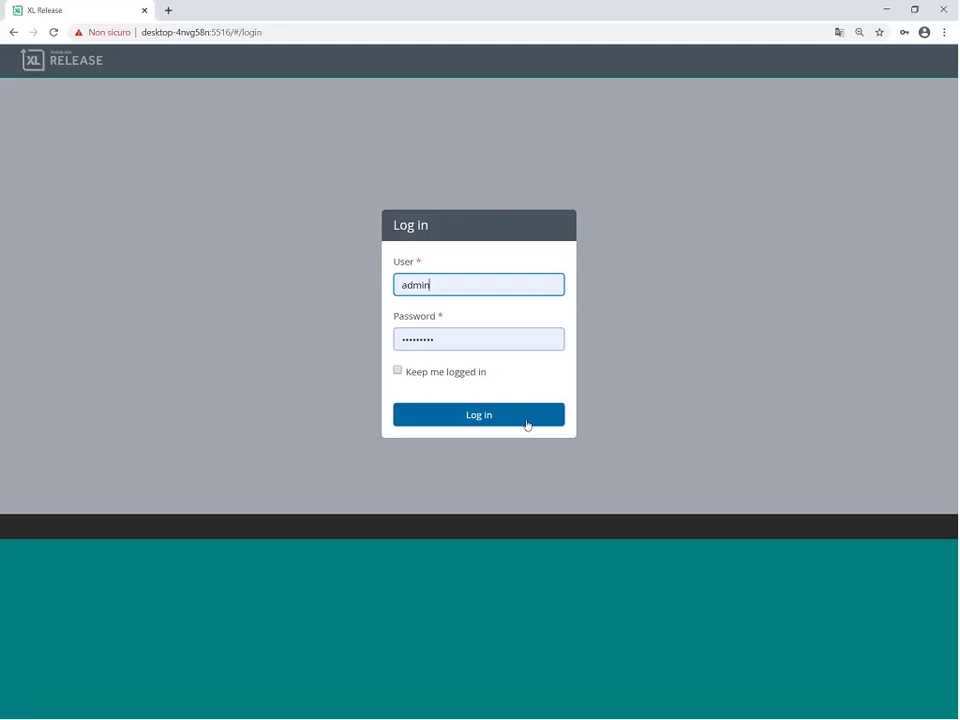
# Step: Log in as admin and skip the Check email task with the comment "qualocsa"
pyautogui.click(527, 424)
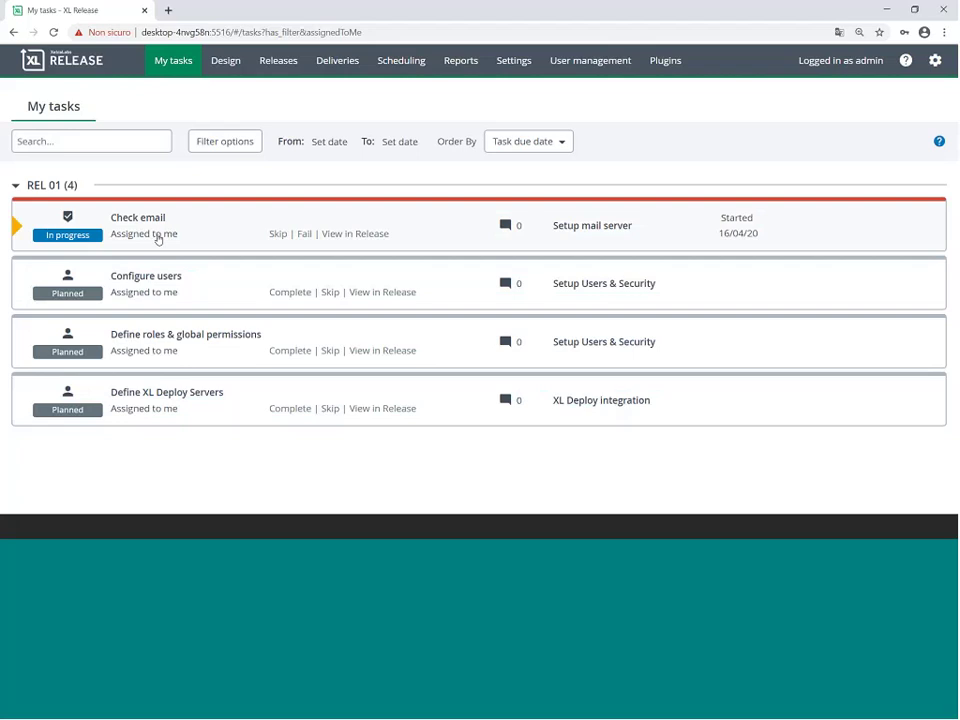
pyautogui.click(277, 235)
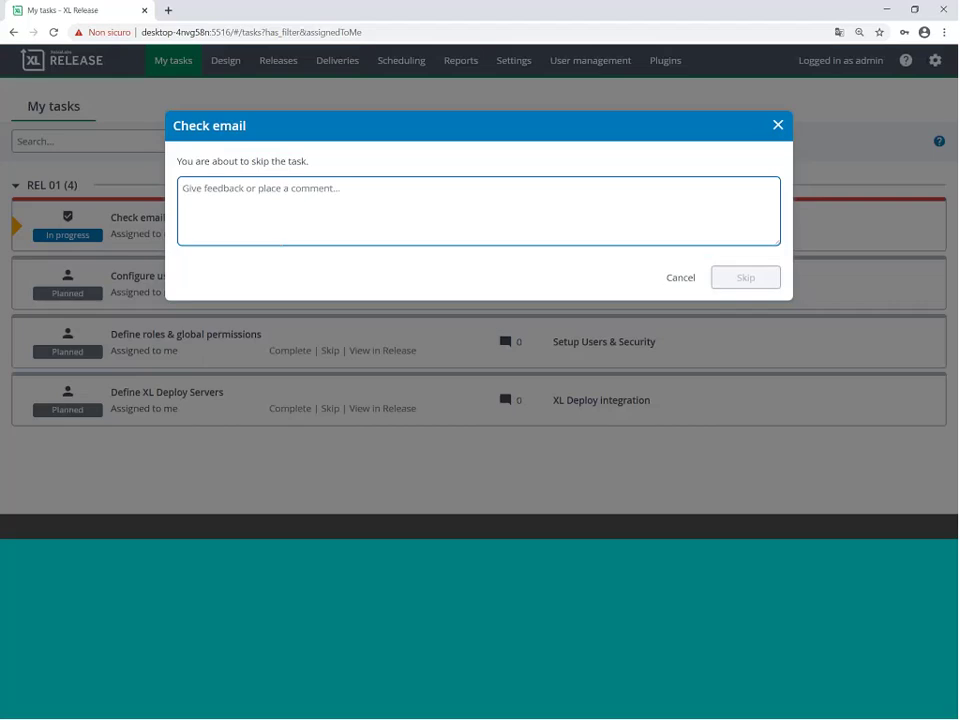
pyautogui.write('qu')
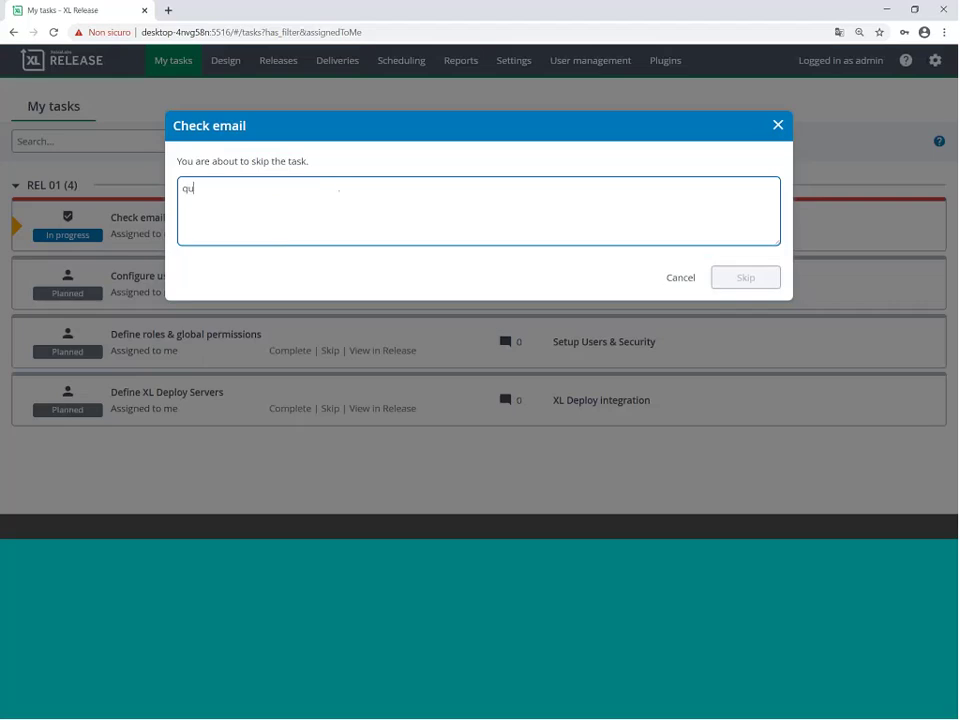
pyautogui.write('alocsa')
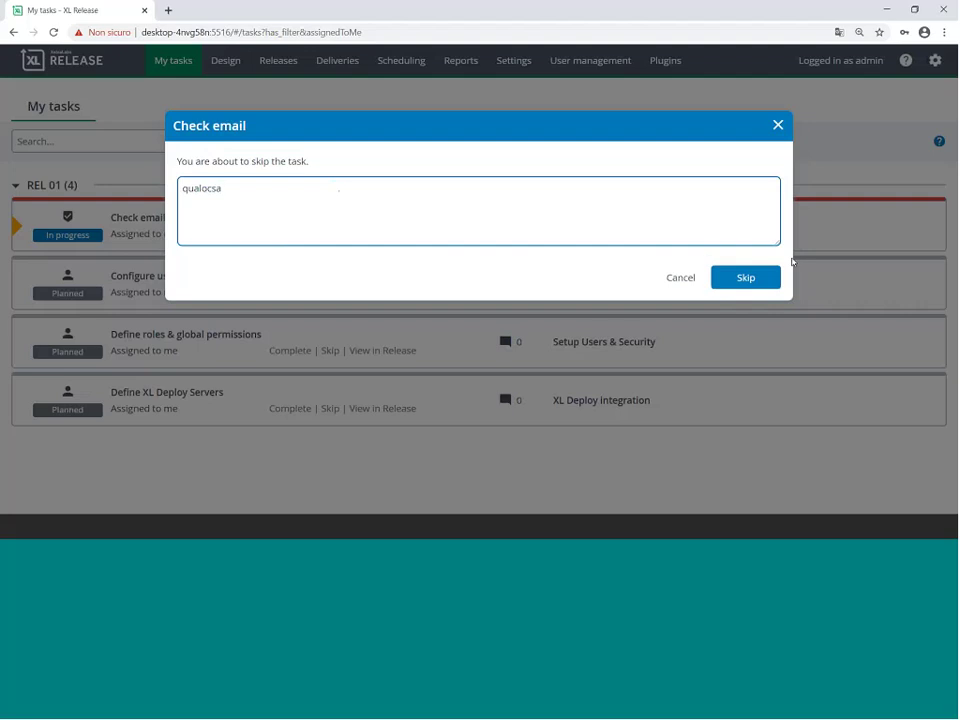
pyautogui.click(767, 279)
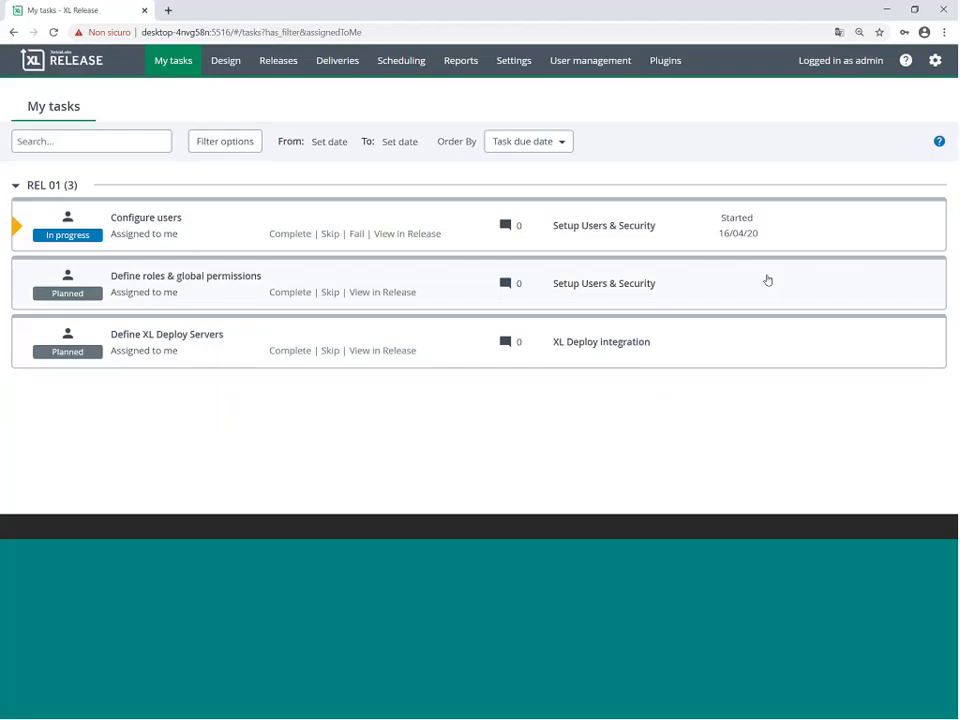
# Step: Open the Demo folder under Samples & Tutorials in the Design area
pyautogui.click(226, 62)
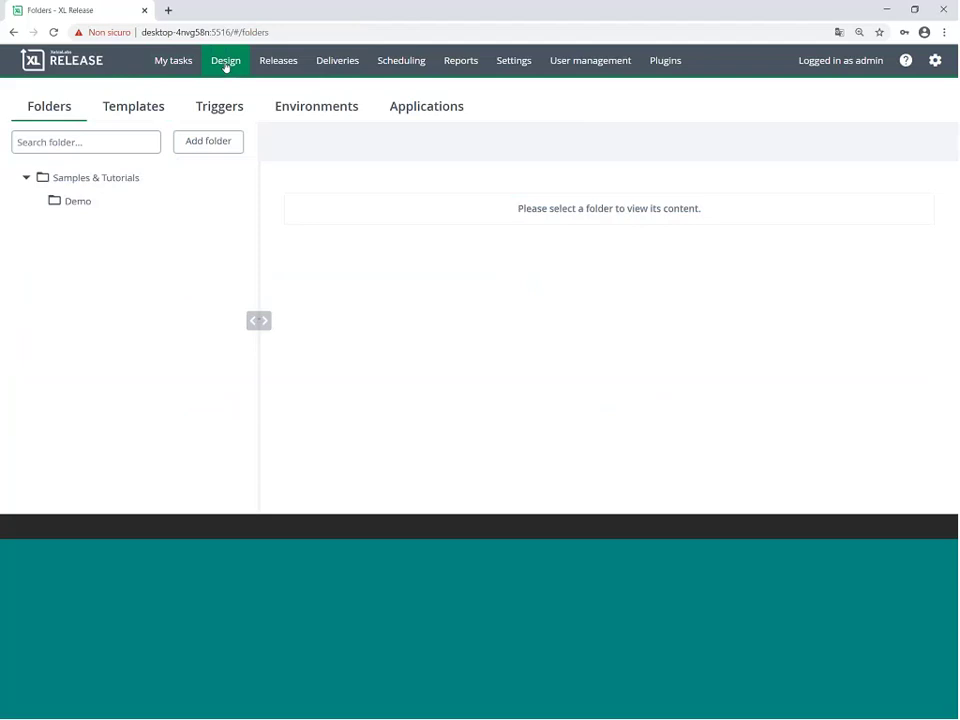
pyautogui.hotkey('ctrl', 'l')
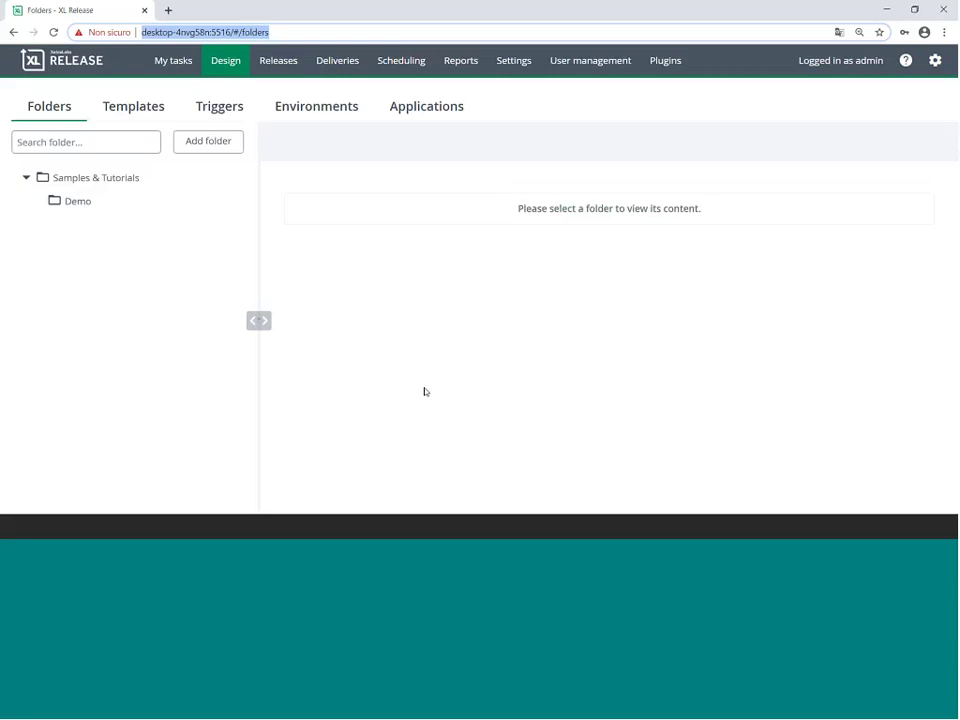
pyautogui.rightClick(426, 273)
pyautogui.click(408, 260)
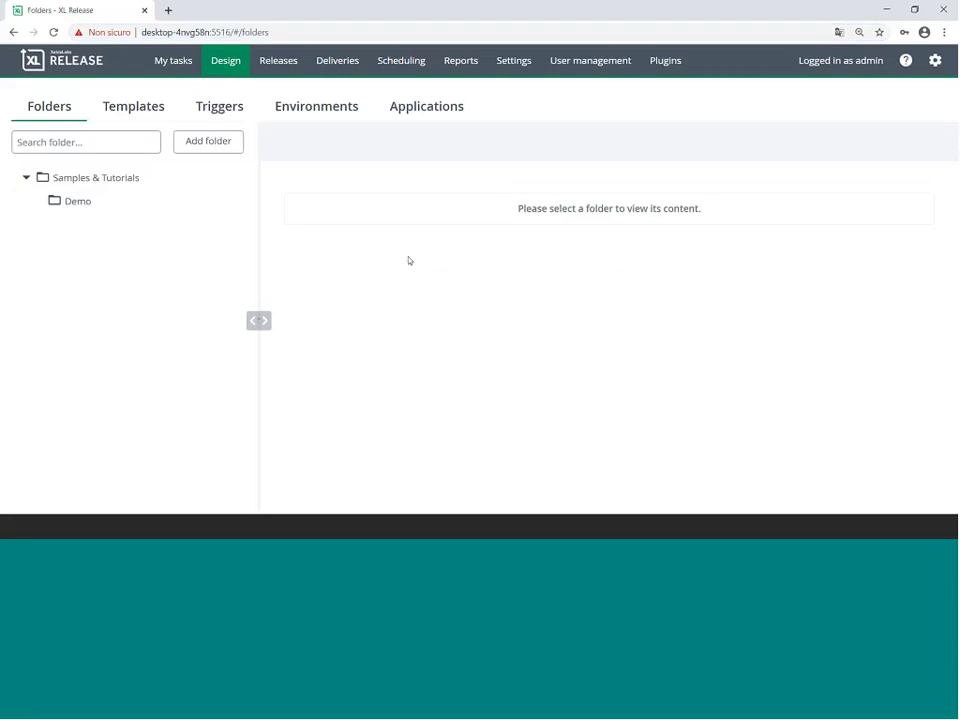
pyautogui.click(75, 209)
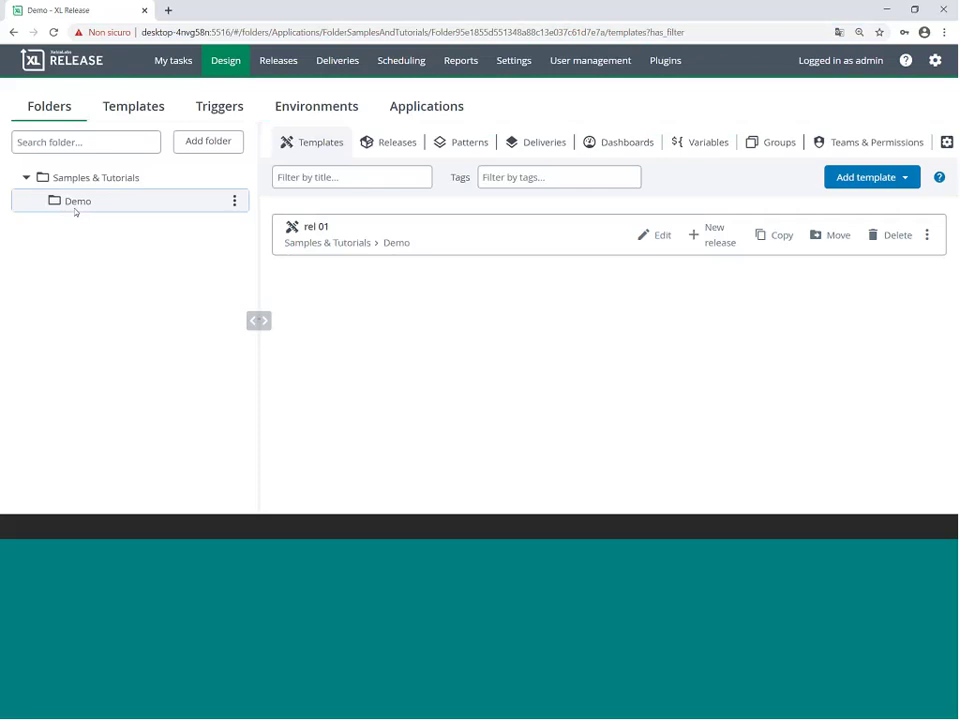
pyautogui.rightClick(510, 313)
pyautogui.click(771, 241)
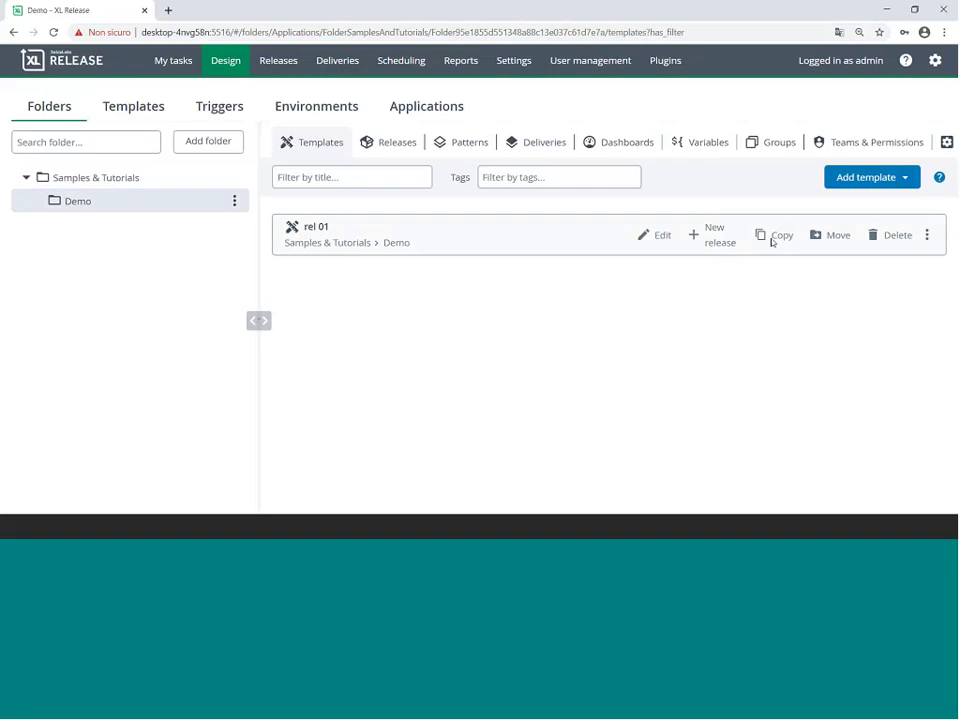
# Step: Create a new template named REL in the Demo folder, using the default risk profile
pyautogui.click(866, 177)
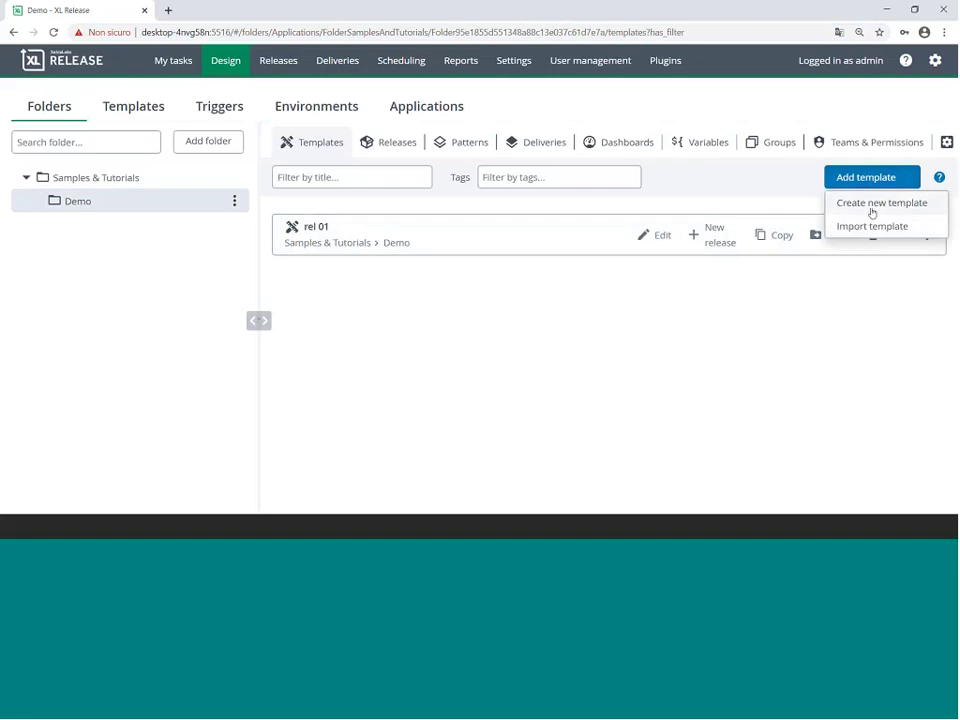
pyautogui.click(871, 205)
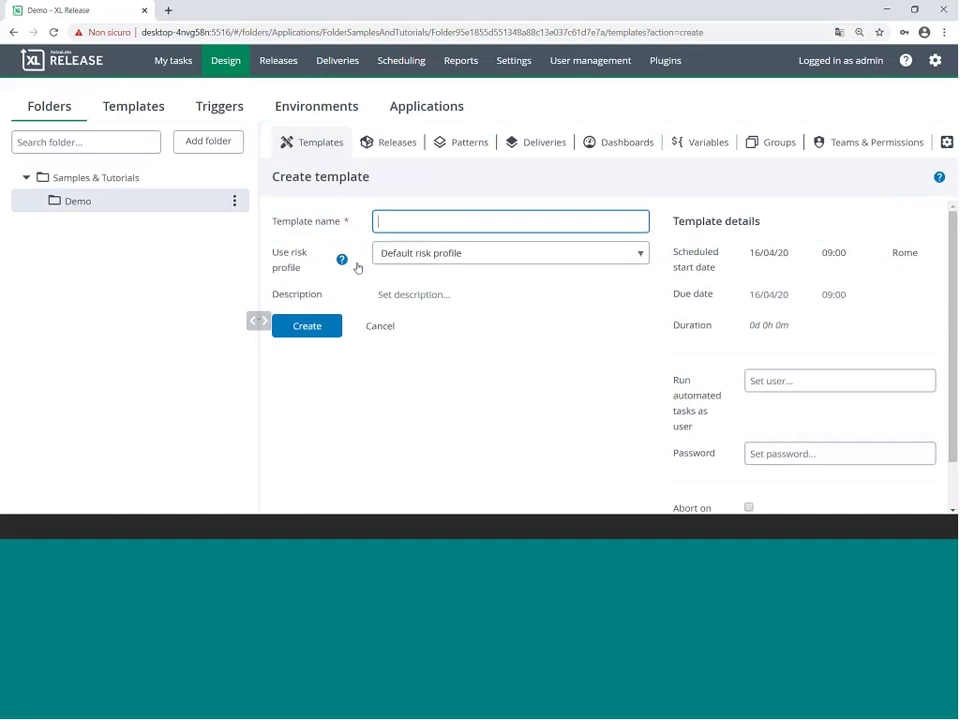
pyautogui.write('REL')
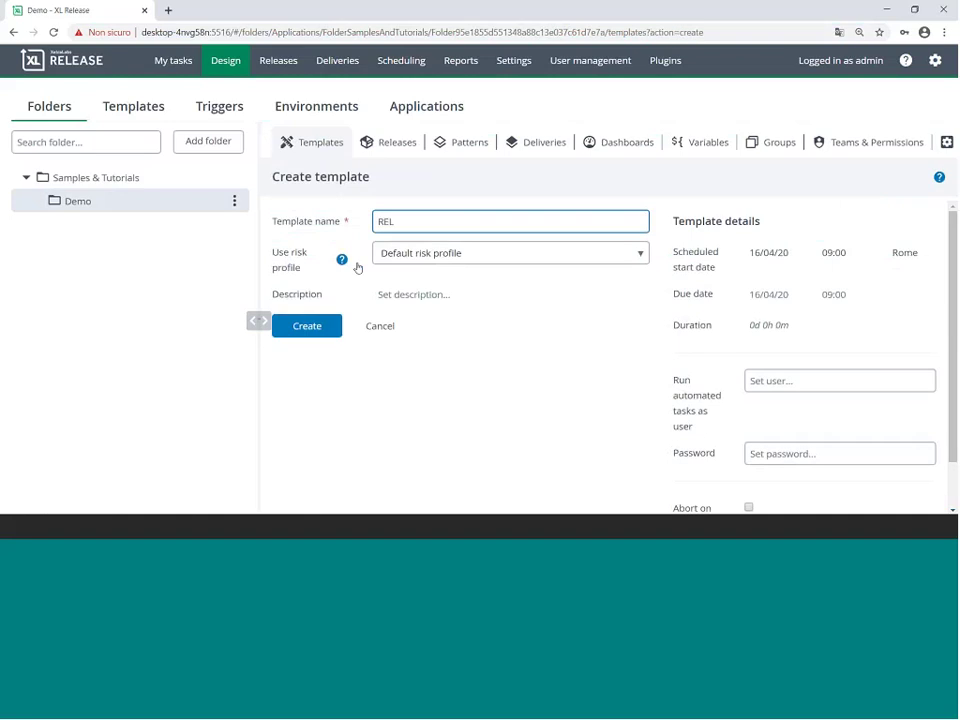
pyautogui.click(318, 329)
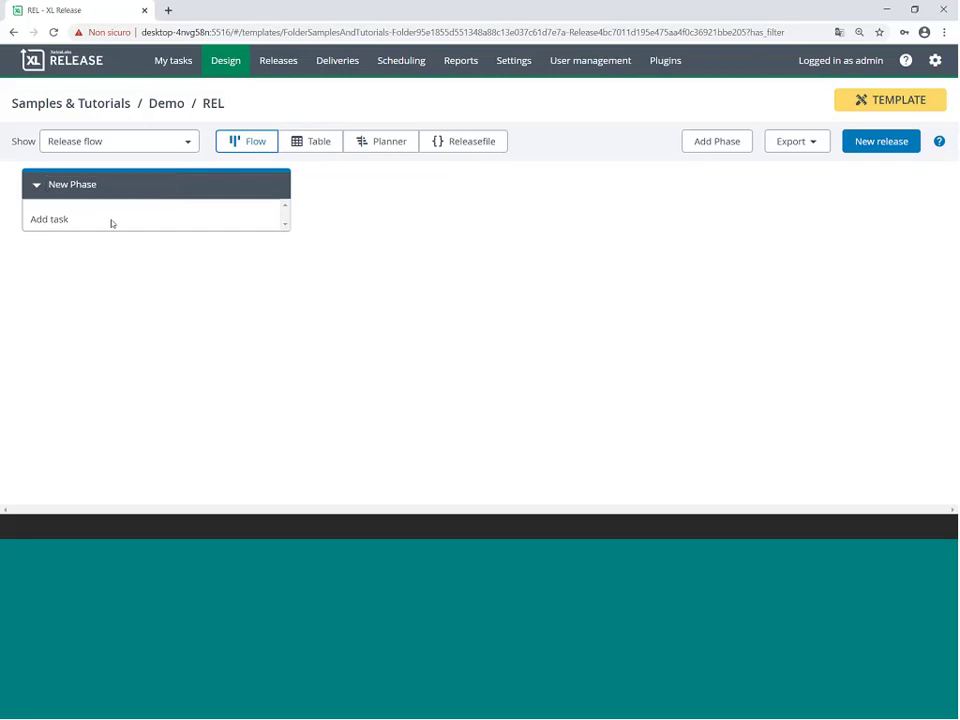
# Step: Add a Core > Notification task titled "Meeting di startup" to New Phase
pyautogui.click(50, 219)
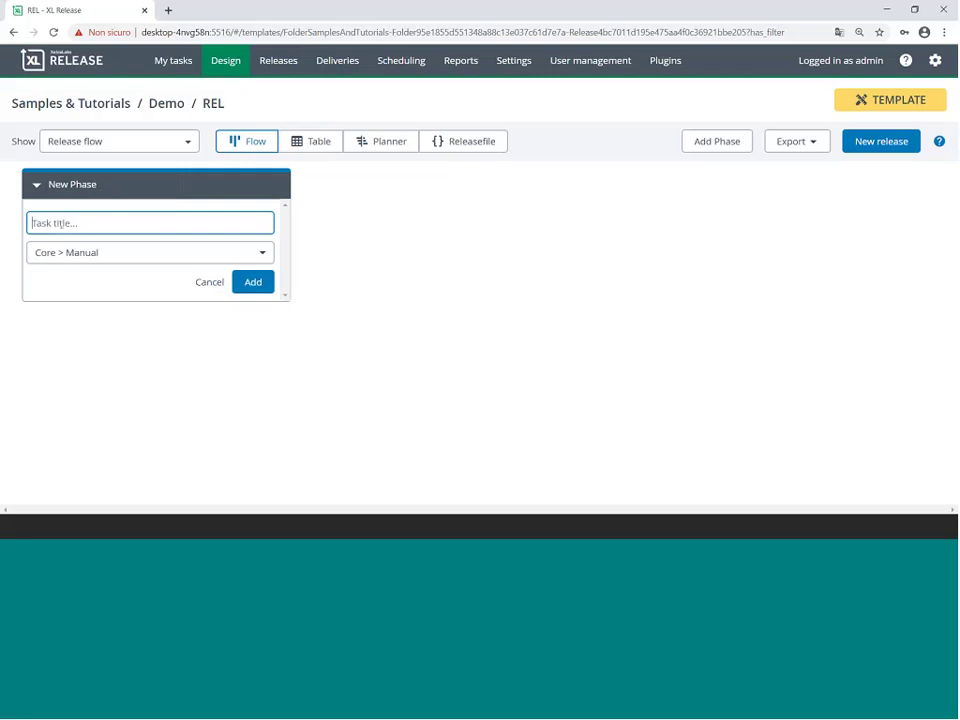
pyautogui.write('Mete')
pyautogui.press('BackSpace')
pyautogui.press('BackSpace')
pyautogui.press('BackSpace')
pyautogui.write('eting di startup')
pyautogui.click(261, 255)
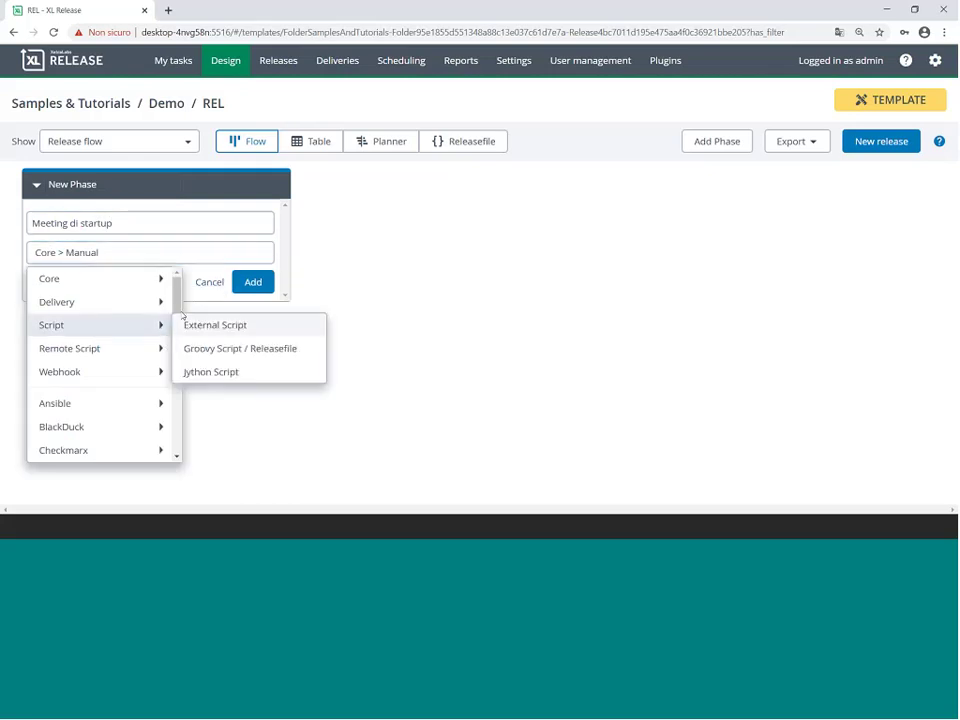
pyautogui.moveTo(167, 307)
pyautogui.moveTo(137, 287)
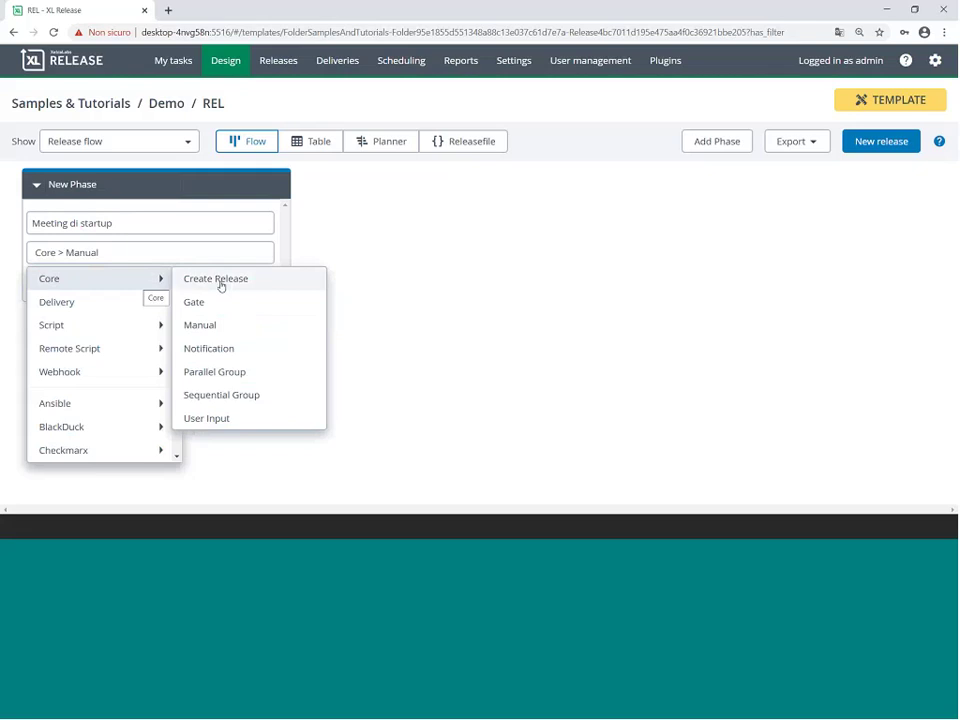
pyautogui.click(239, 357)
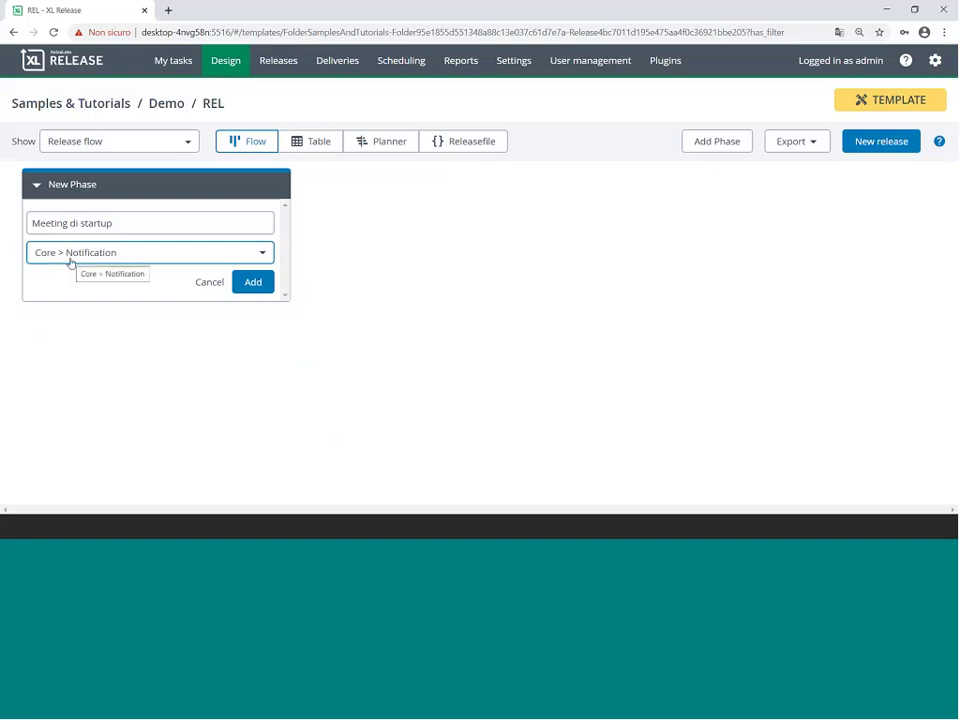
pyautogui.click(252, 282)
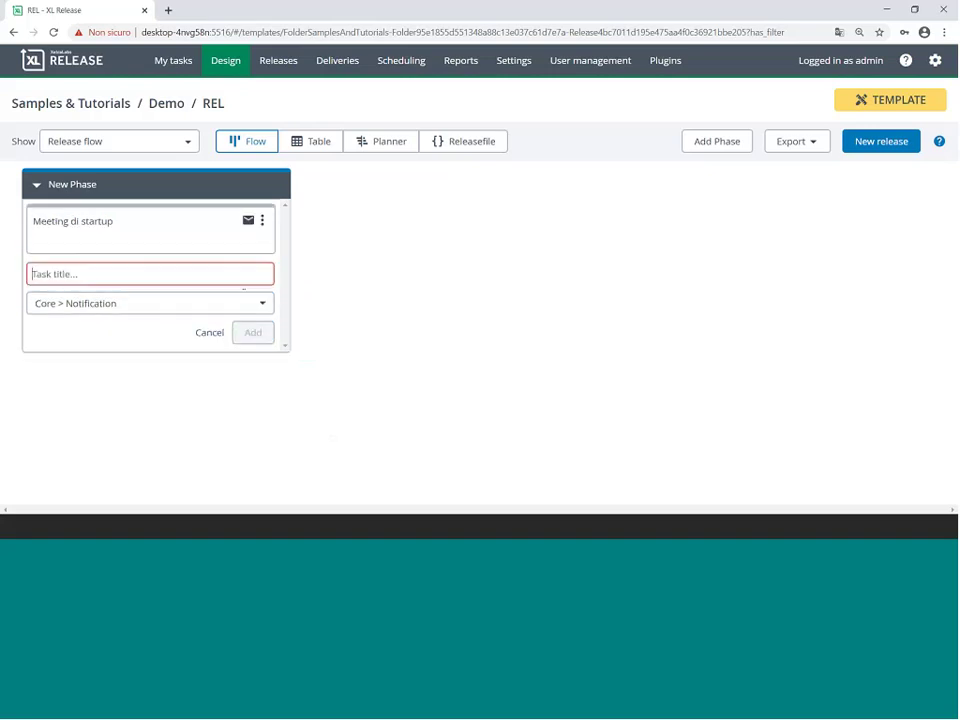
# Step: Review the mail fields of the Meeting di startup task, and assign the task to the logged-in administrator
pyautogui.click(207, 237)
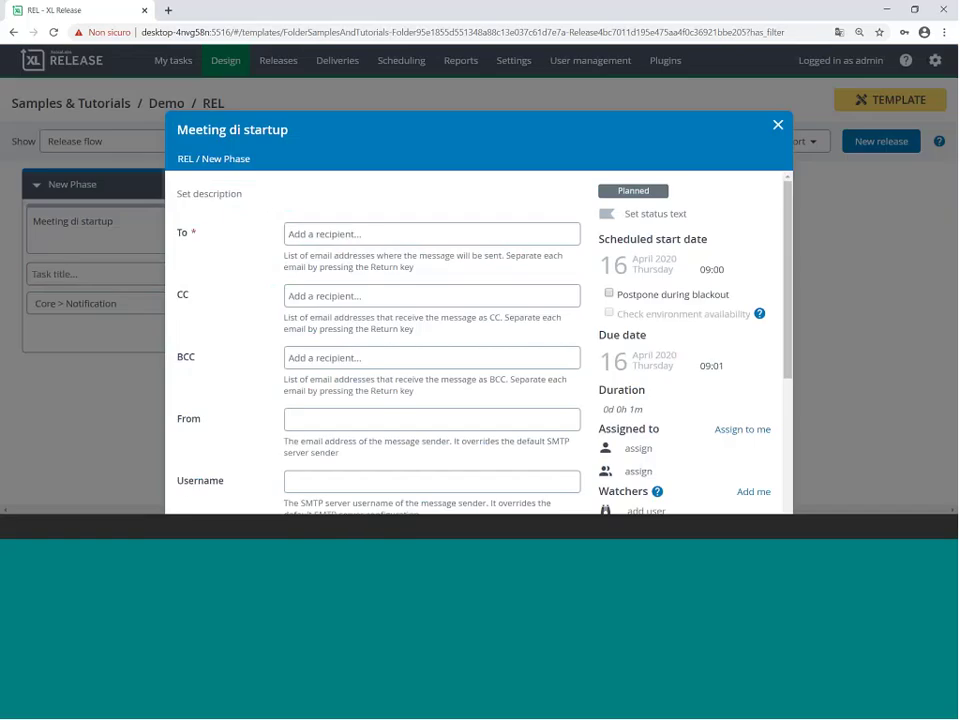
pyautogui.click(401, 240)
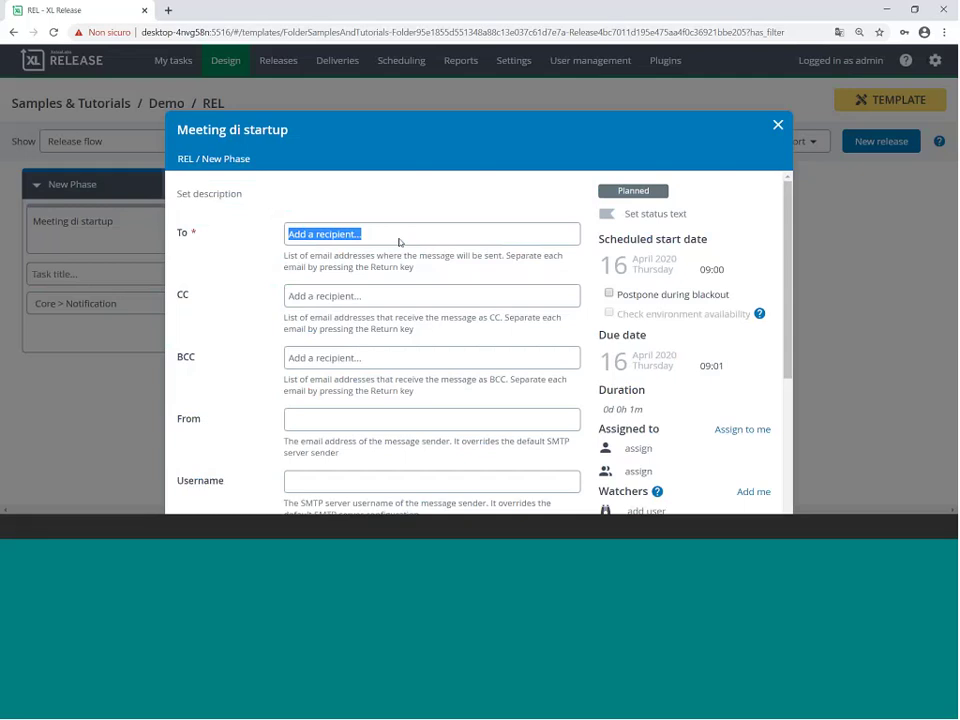
pyautogui.click(370, 309)
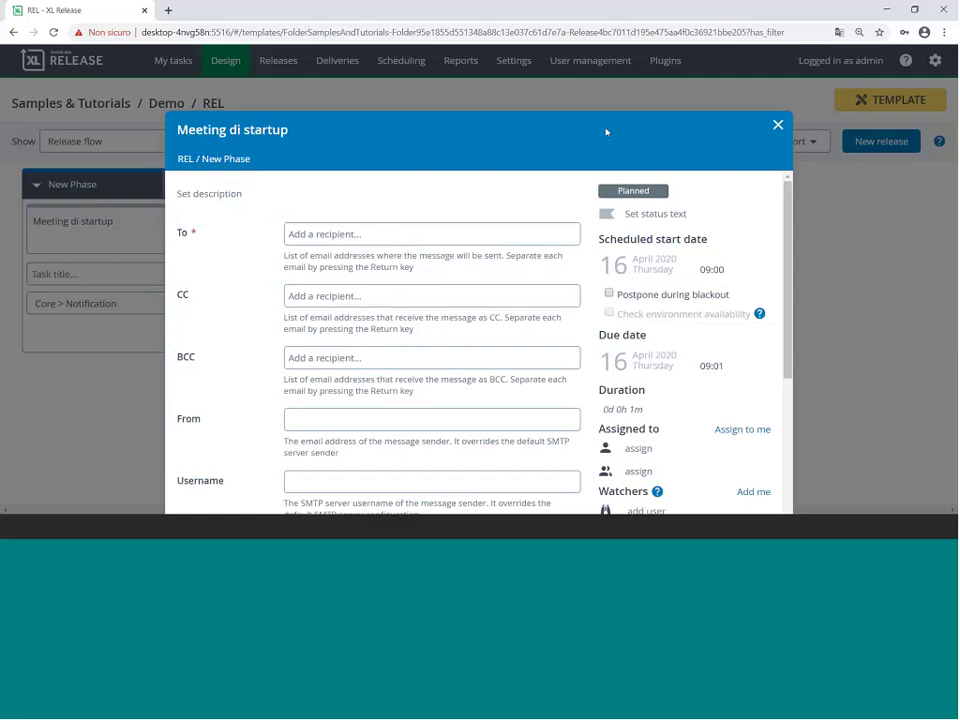
pyautogui.moveTo(606, 131); pyautogui.dragTo(578, 60)
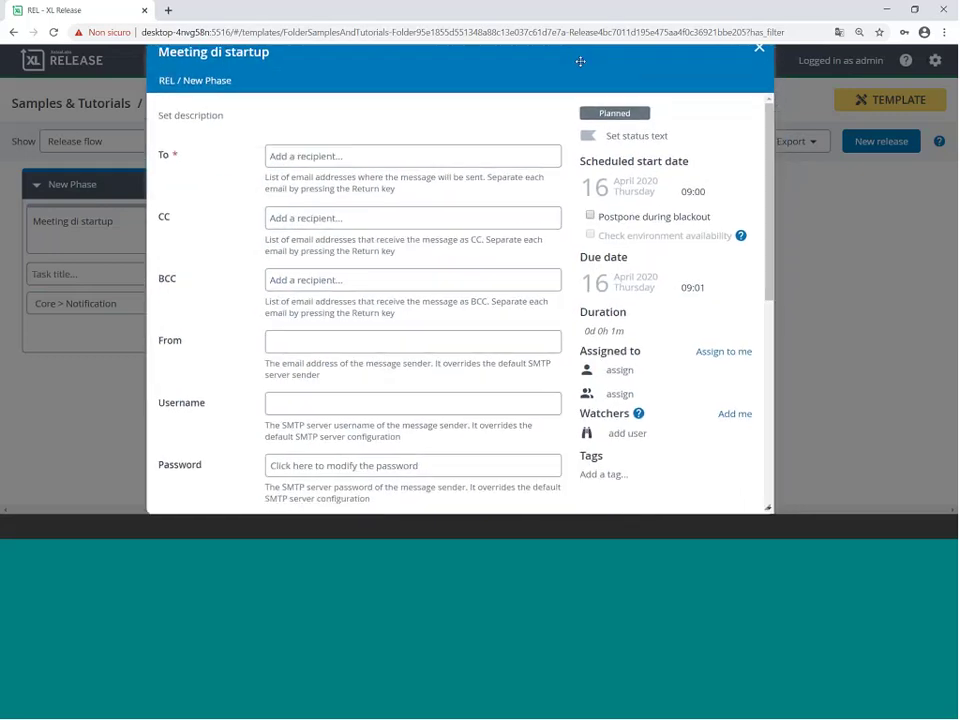
pyautogui.moveTo(773, 225); pyautogui.dragTo(762, 341)
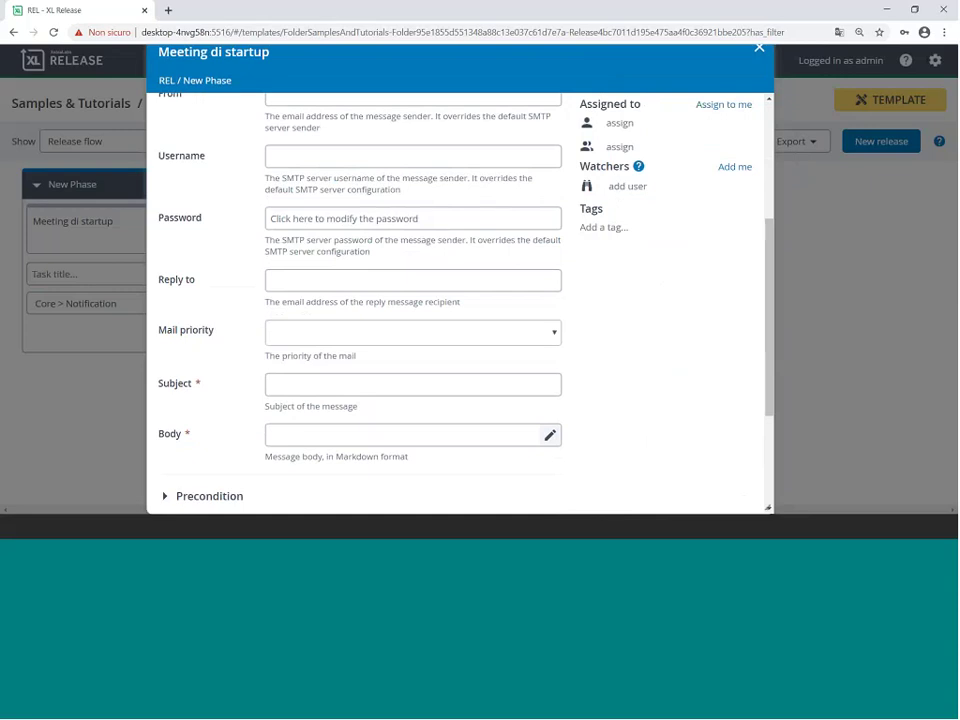
pyautogui.scroll(3, 770, 214)
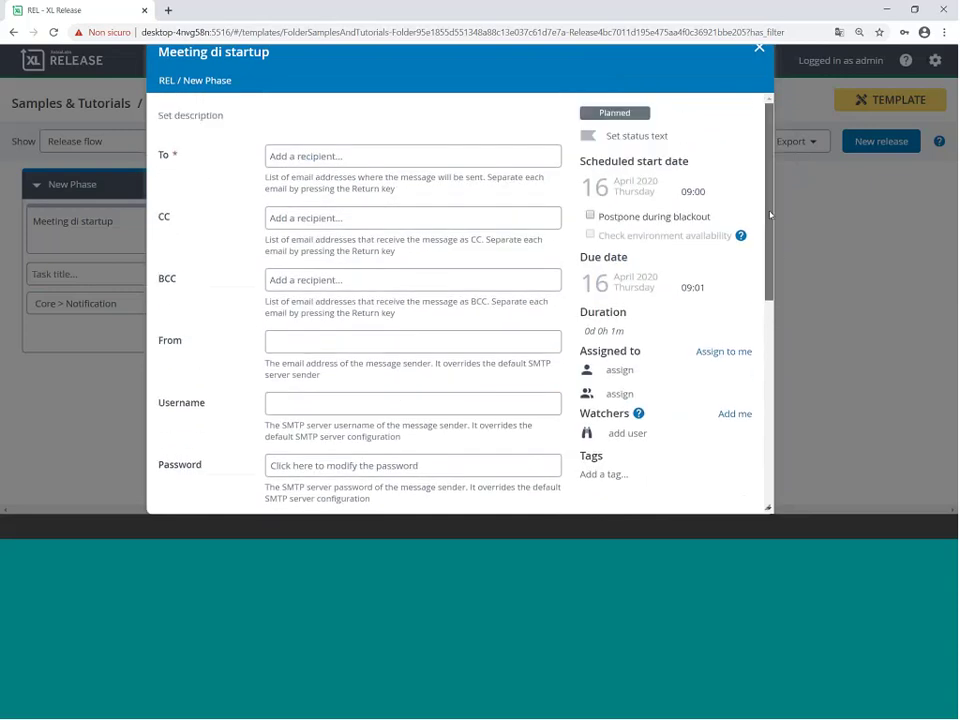
pyautogui.scroll(-2, 770, 214)
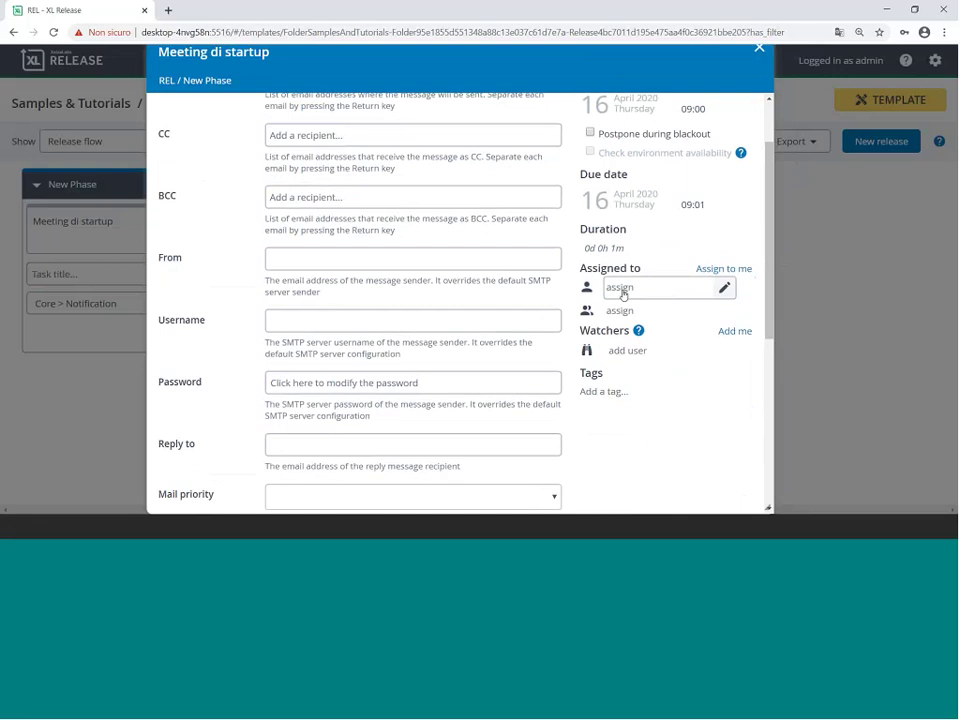
pyautogui.click(622, 290)
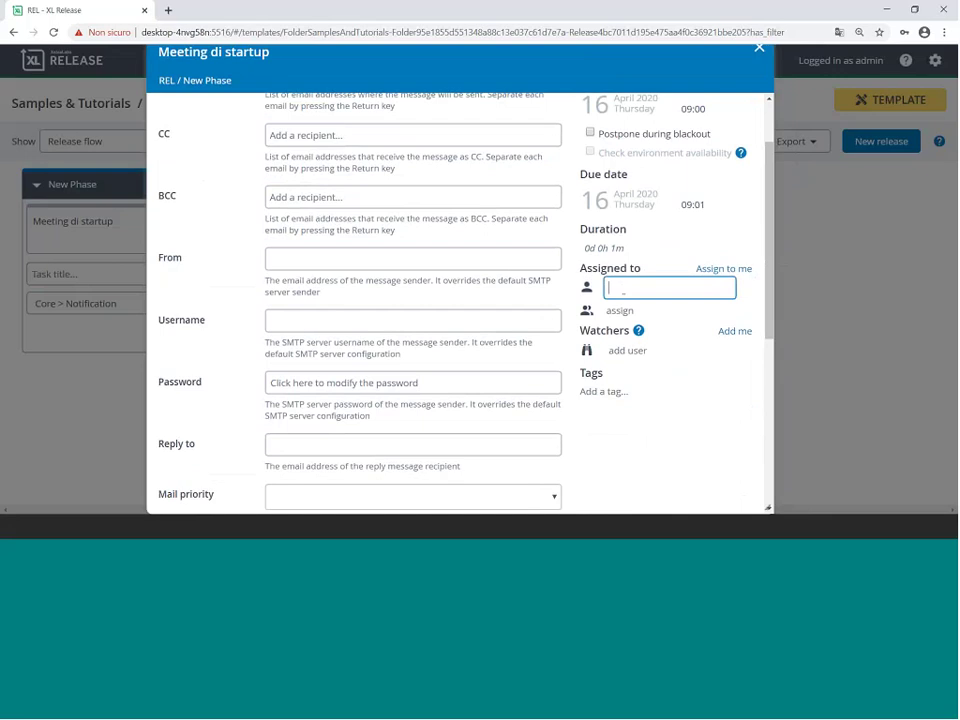
pyautogui.click(719, 270)
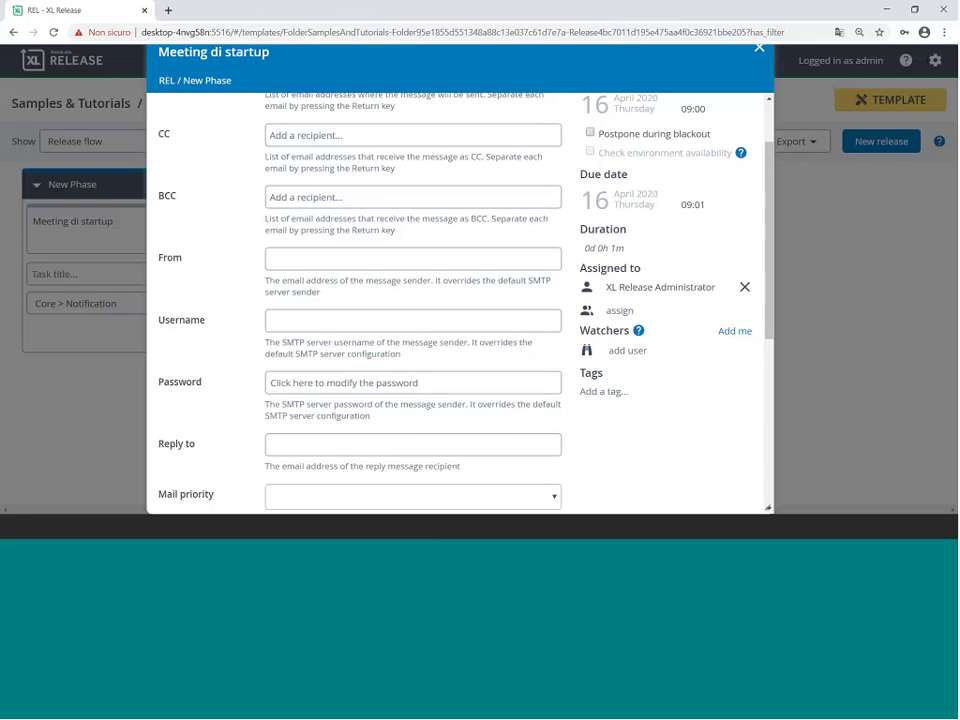
pyautogui.click(141, 396)
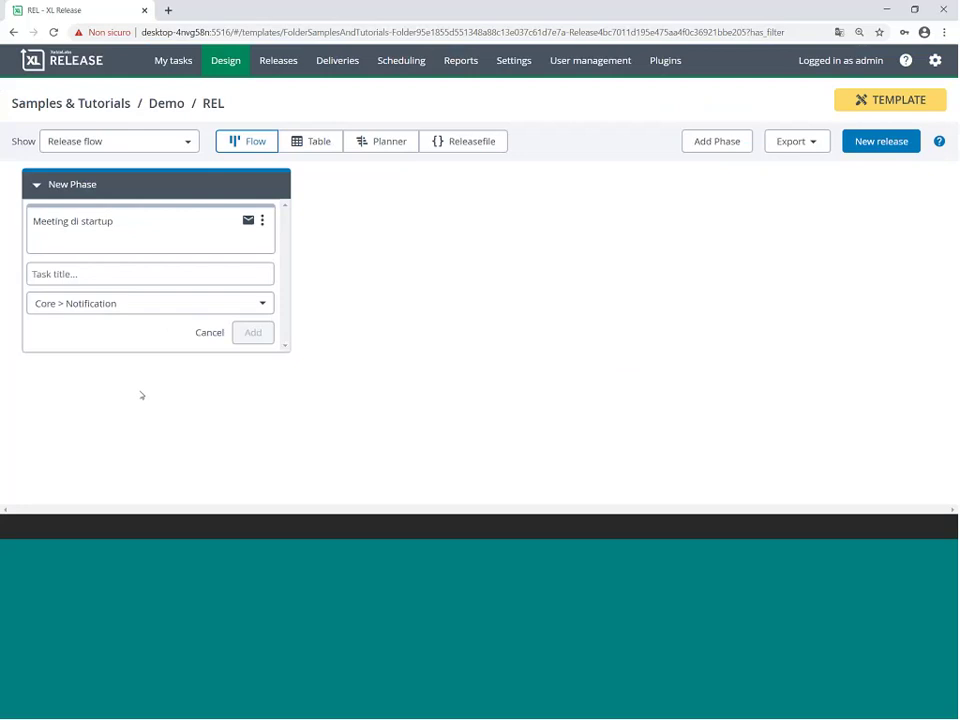
# Step: Browse the task types available for a new task in New Phase, including the Script, Webhook, BlackDuck, Checkmarx and Jenkins categories
pyautogui.click(184, 275)
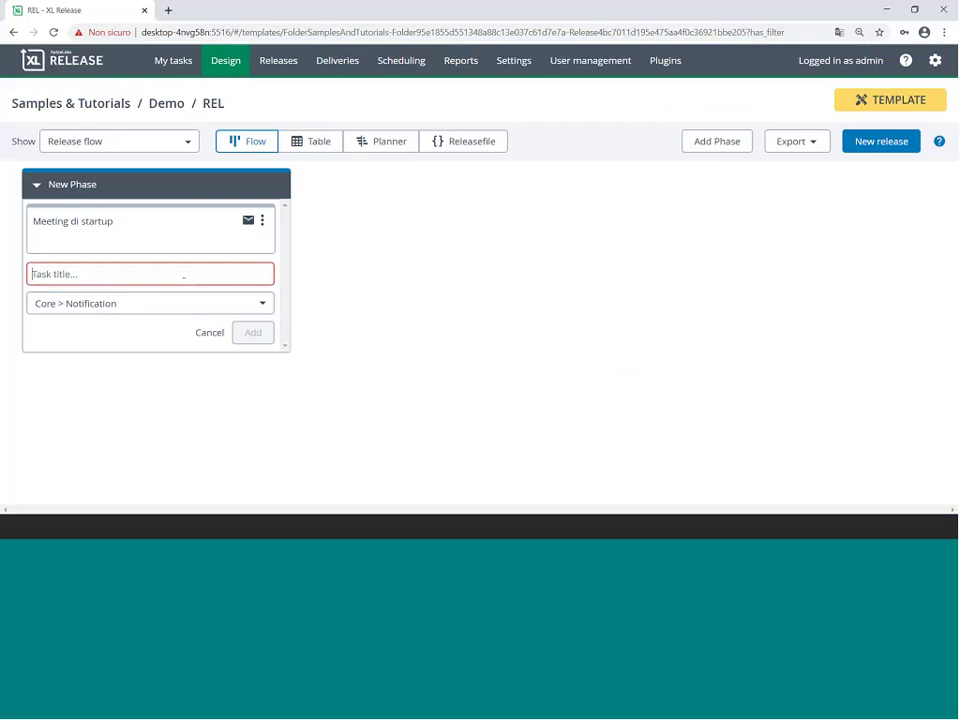
pyautogui.click(236, 309)
pyautogui.moveTo(162, 385)
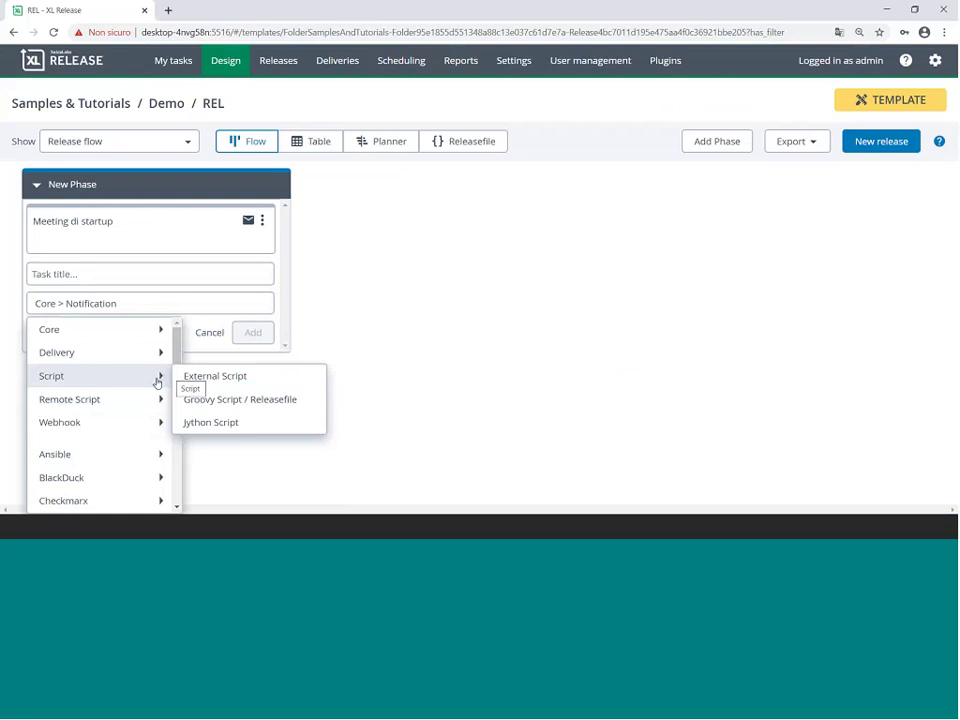
pyautogui.moveTo(177, 346); pyautogui.dragTo(182, 390)
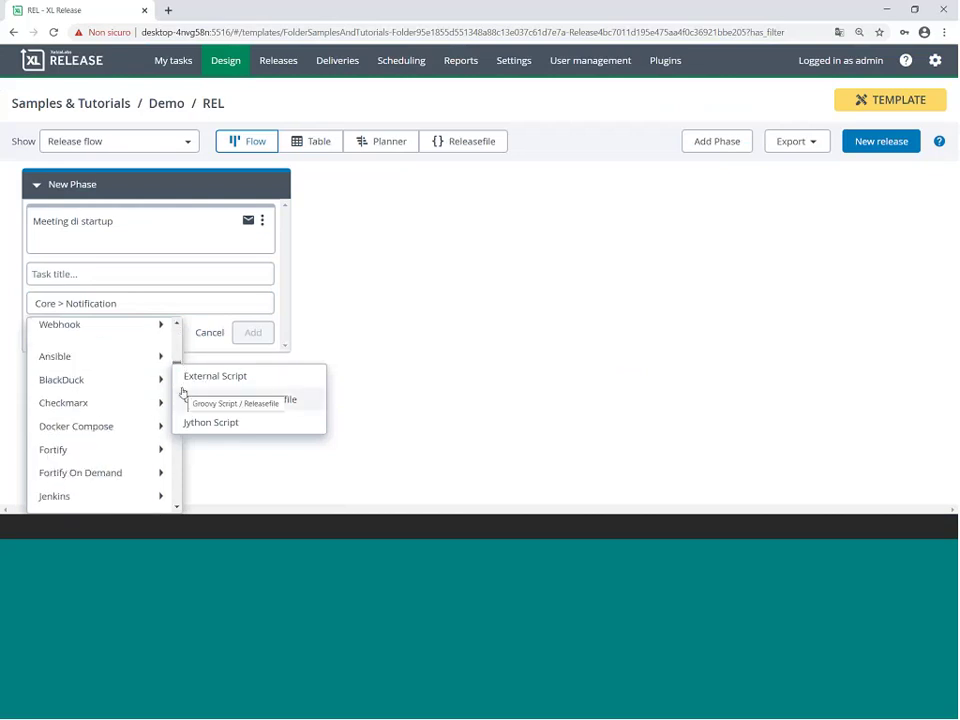
pyautogui.moveTo(159, 379)
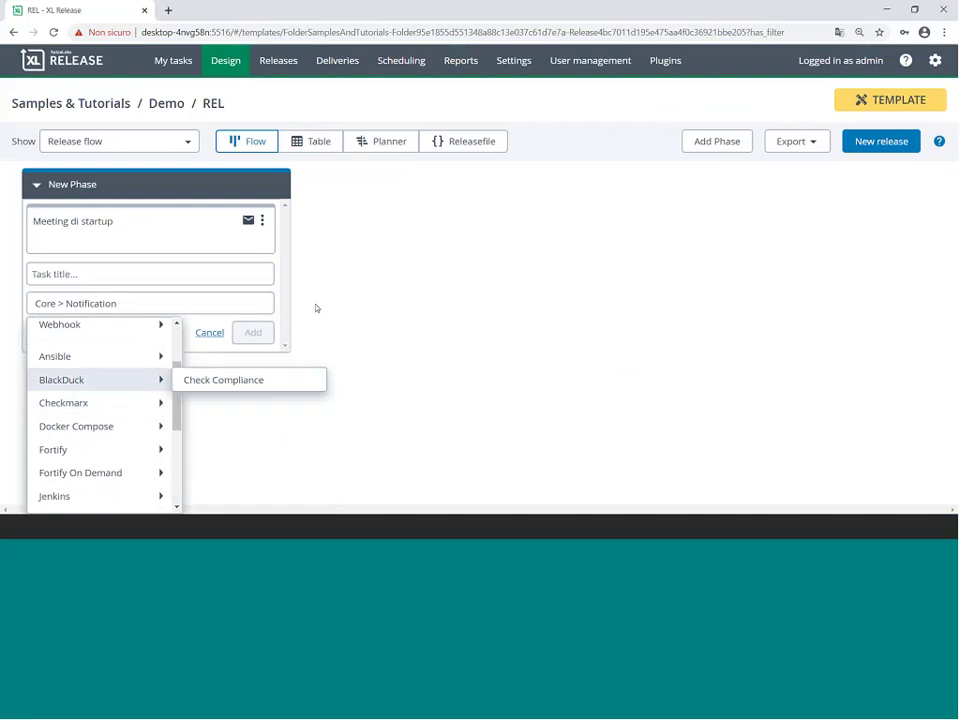
pyautogui.click(433, 328)
pyautogui.click(201, 306)
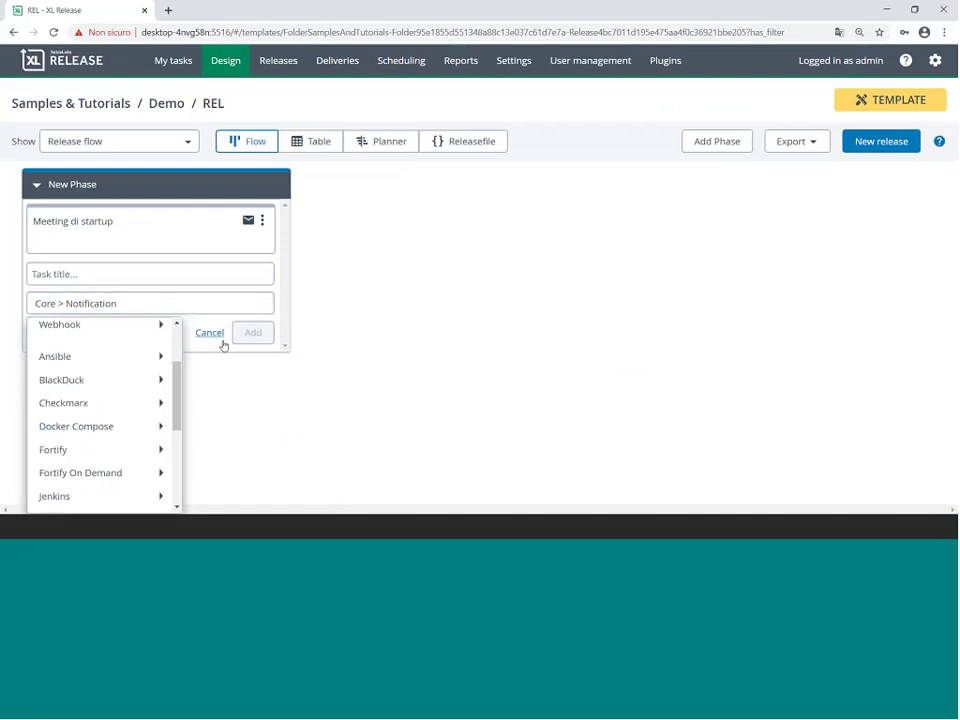
pyautogui.moveTo(178, 400); pyautogui.dragTo(178, 436)
pyautogui.moveTo(146, 409)
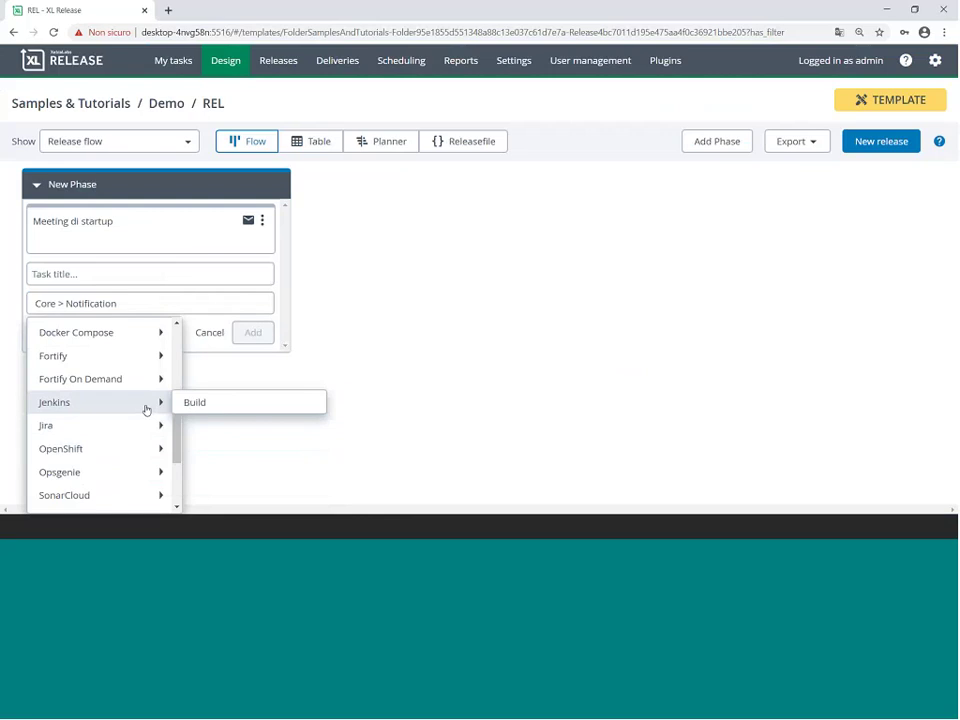
pyautogui.scroll(3, 146, 409)
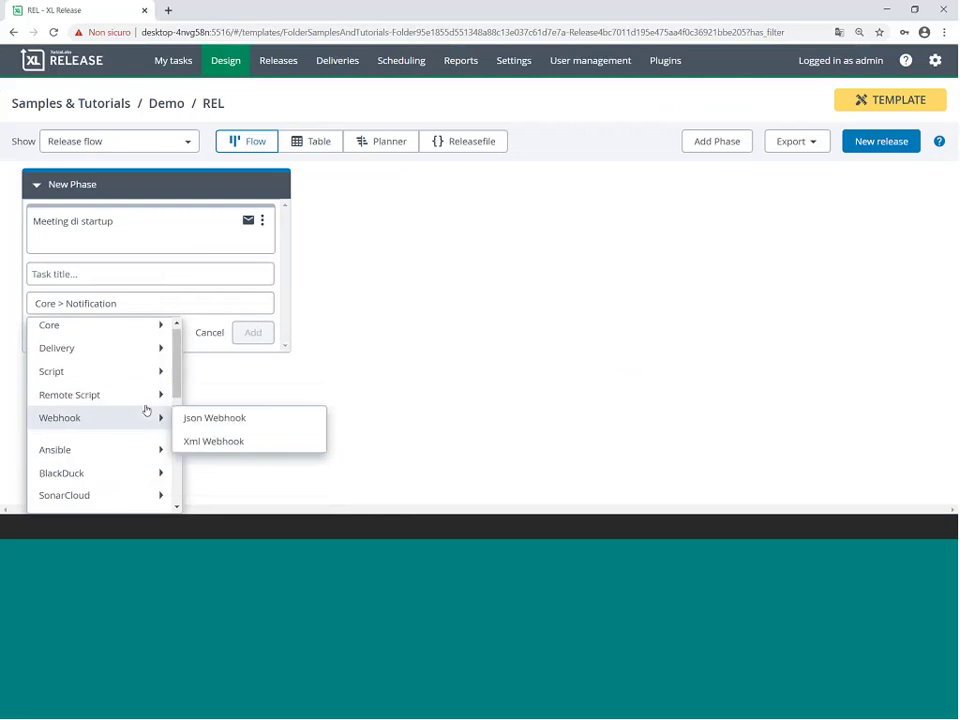
pyautogui.scroll(-3, 143, 409)
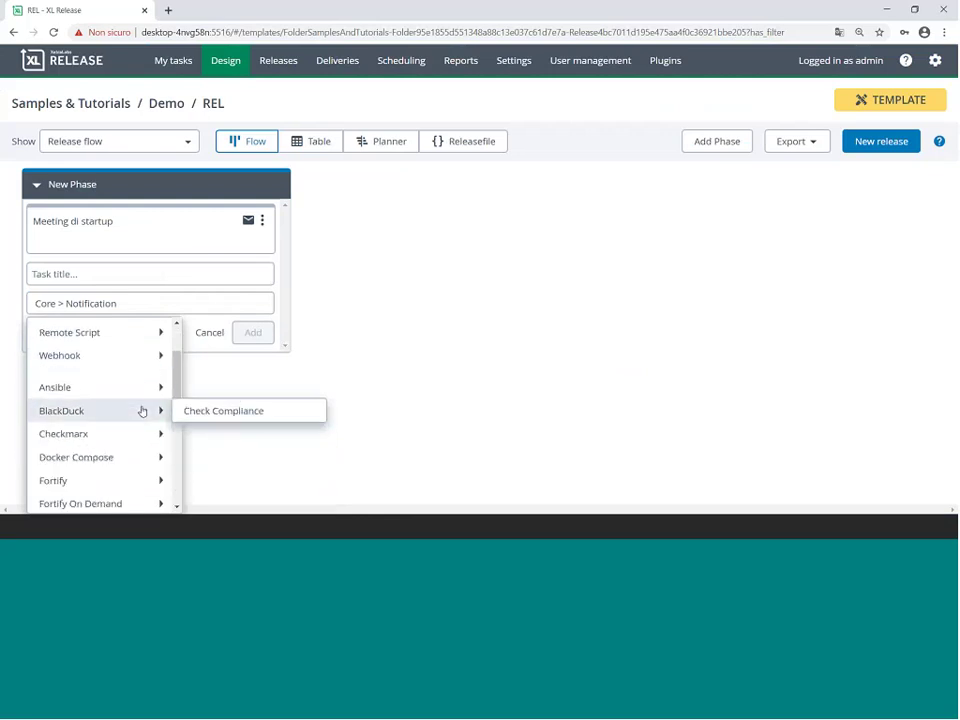
pyautogui.moveTo(176, 367); pyautogui.dragTo(179, 389)
pyautogui.moveTo(135, 346)
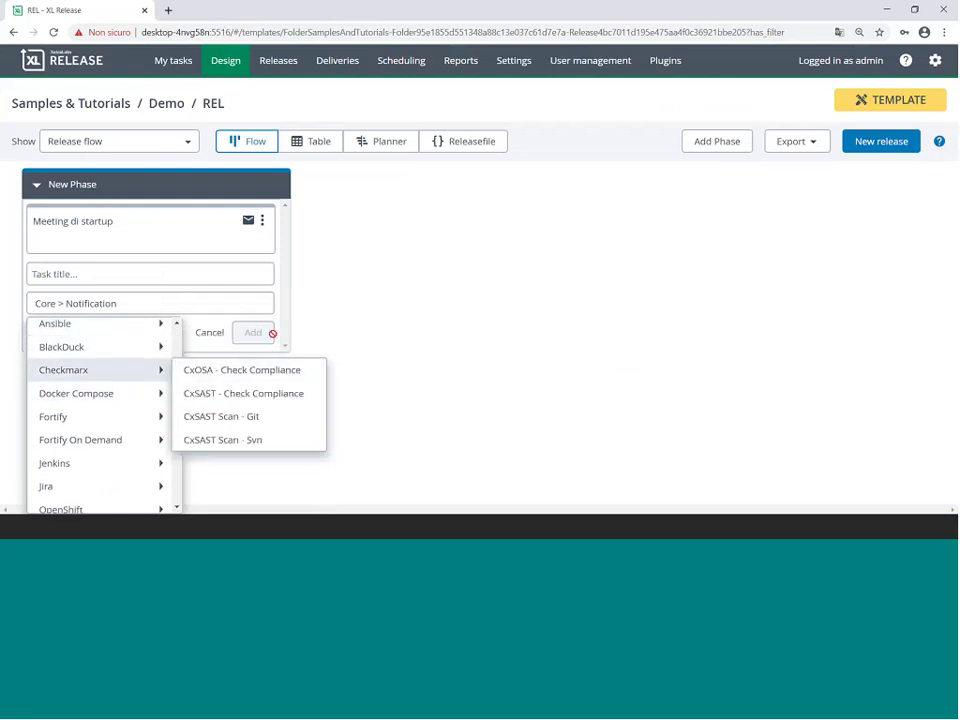
pyautogui.click(306, 344)
# Step: Add a Jira > Create Issue task titled "asd" to New Phase
pyautogui.click(189, 304)
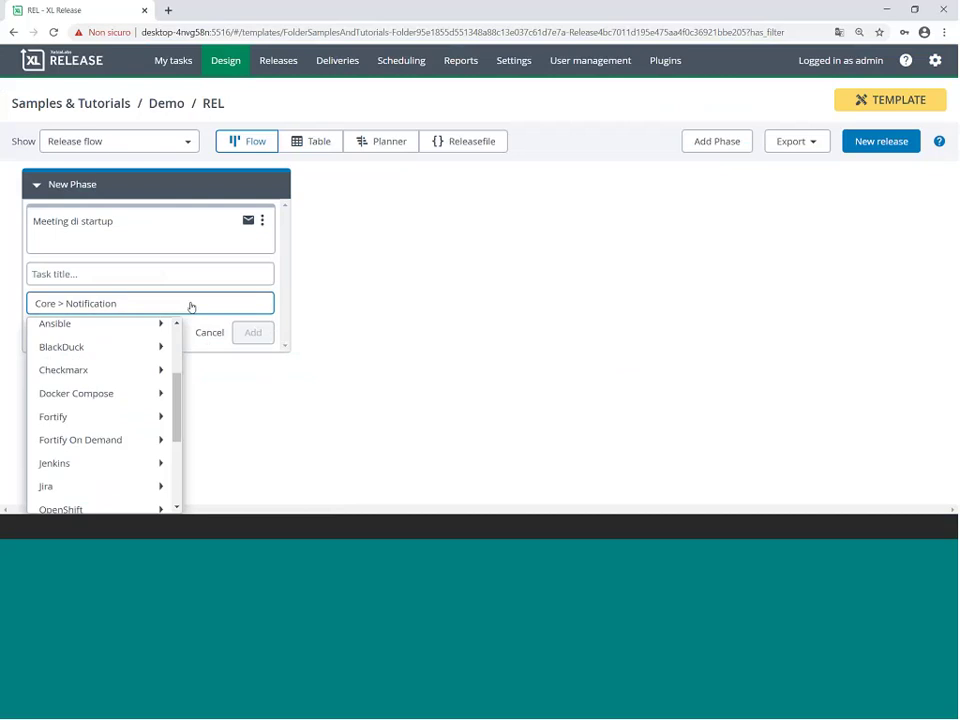
pyautogui.scroll(1, 173, 374)
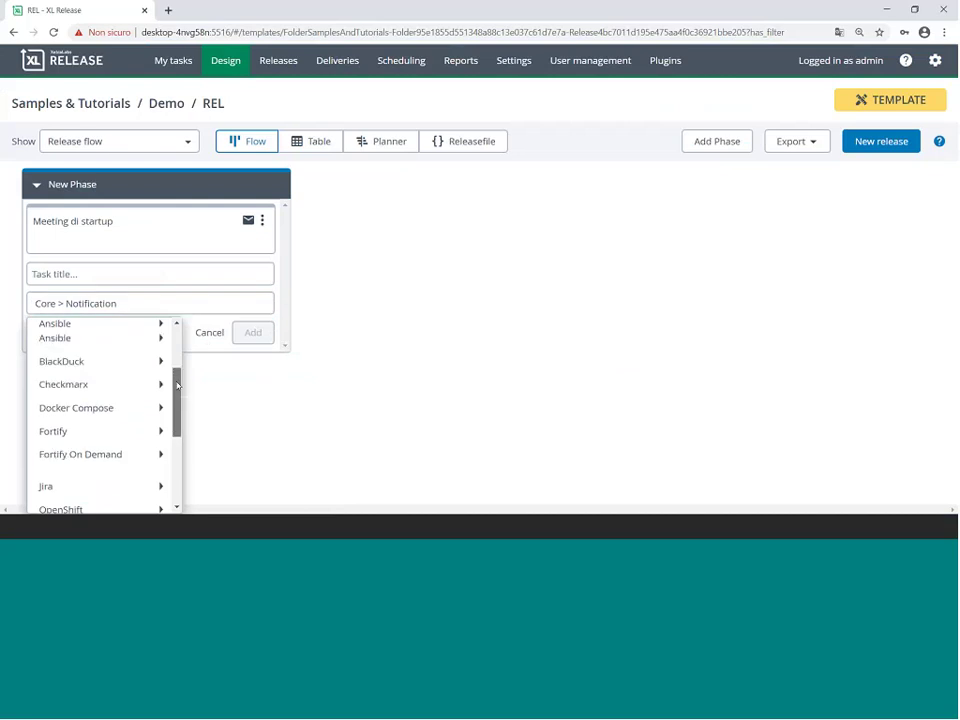
pyautogui.moveTo(175, 371); pyautogui.dragTo(185, 411)
pyautogui.moveTo(147, 432)
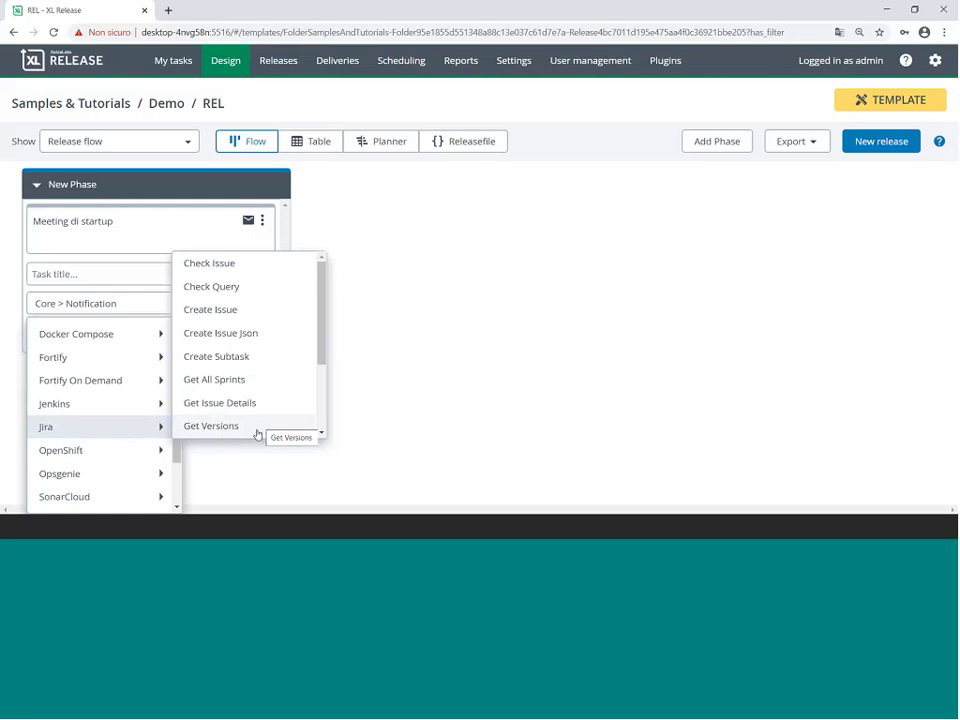
pyautogui.click(272, 320)
pyautogui.click(72, 274)
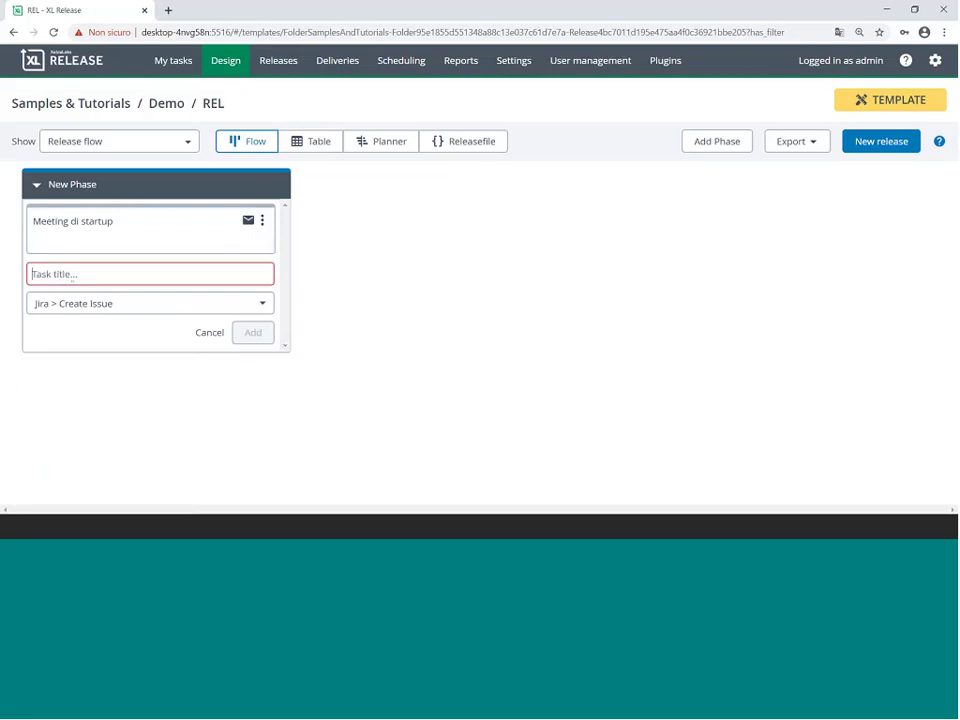
pyautogui.write('asd')
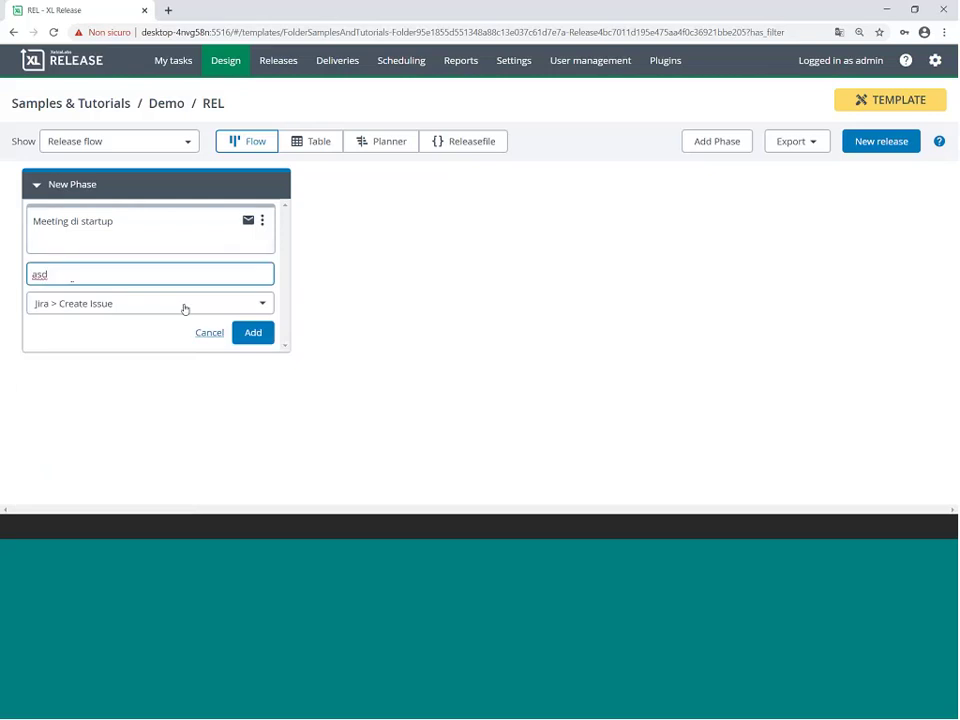
pyautogui.press('Return')
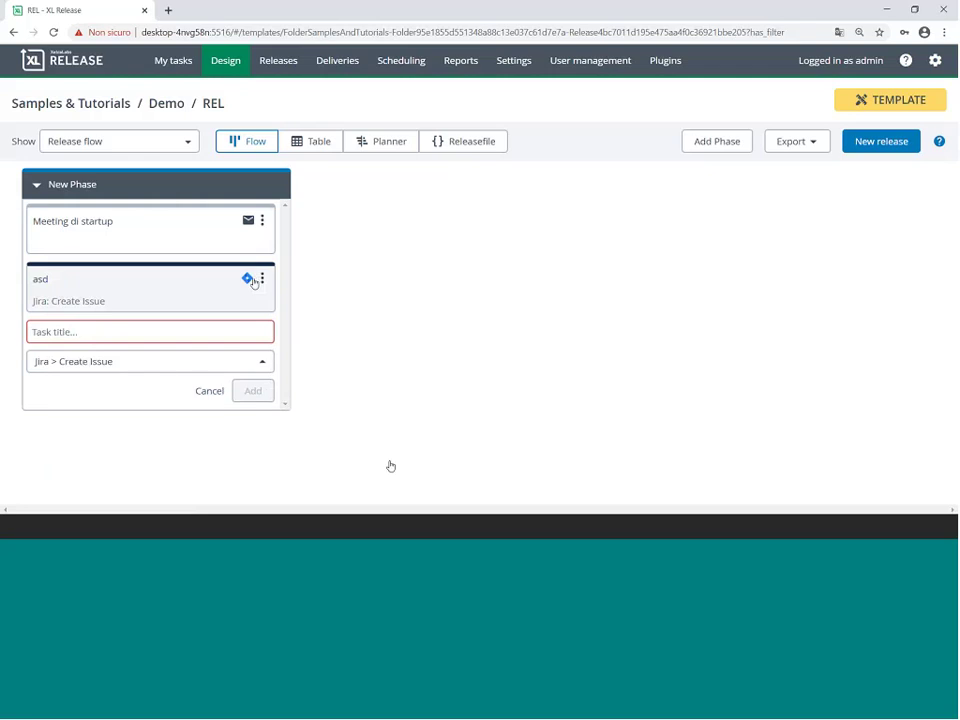
# Step: Review the input and output properties of the asd Jira task, including its project, title and issue type fields, and close its details
pyautogui.click(190, 292)
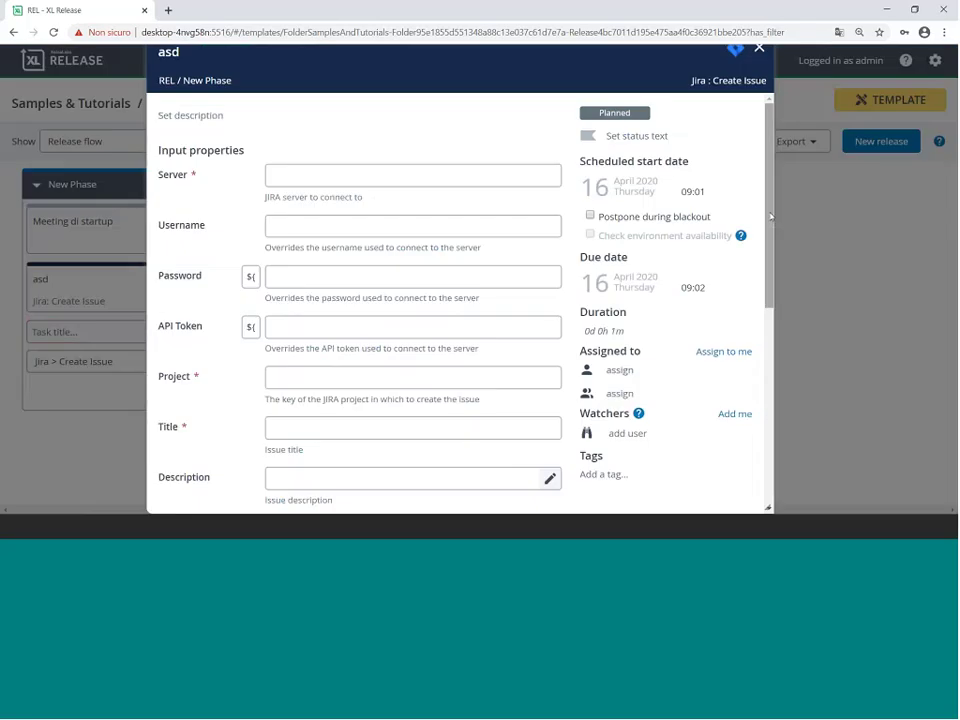
pyautogui.scroll(-5, 739, 457)
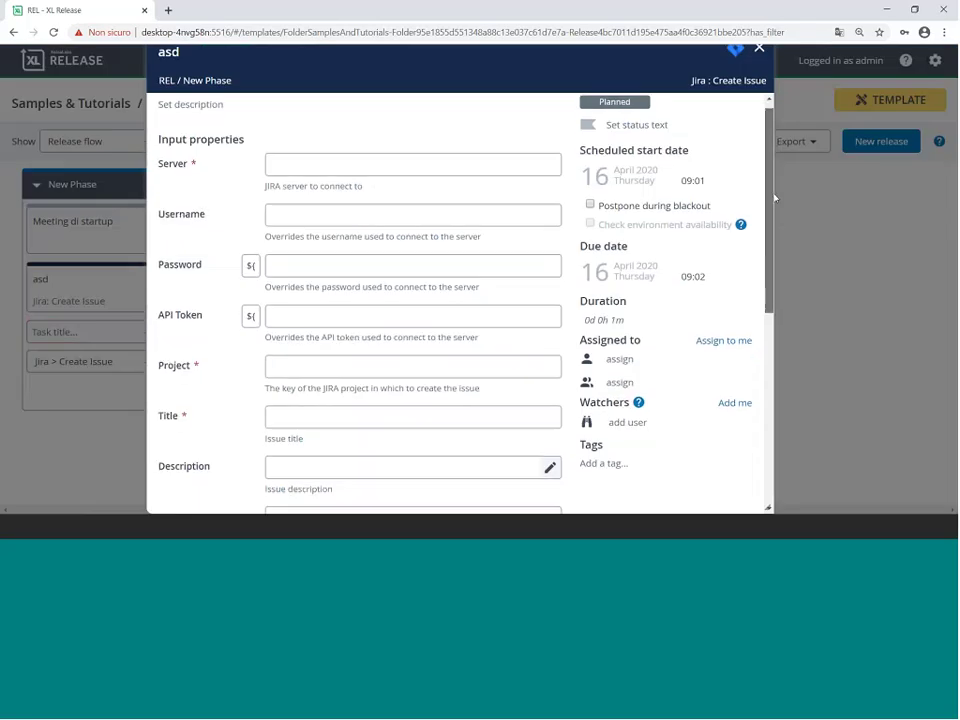
pyautogui.scroll(3, 739, 457)
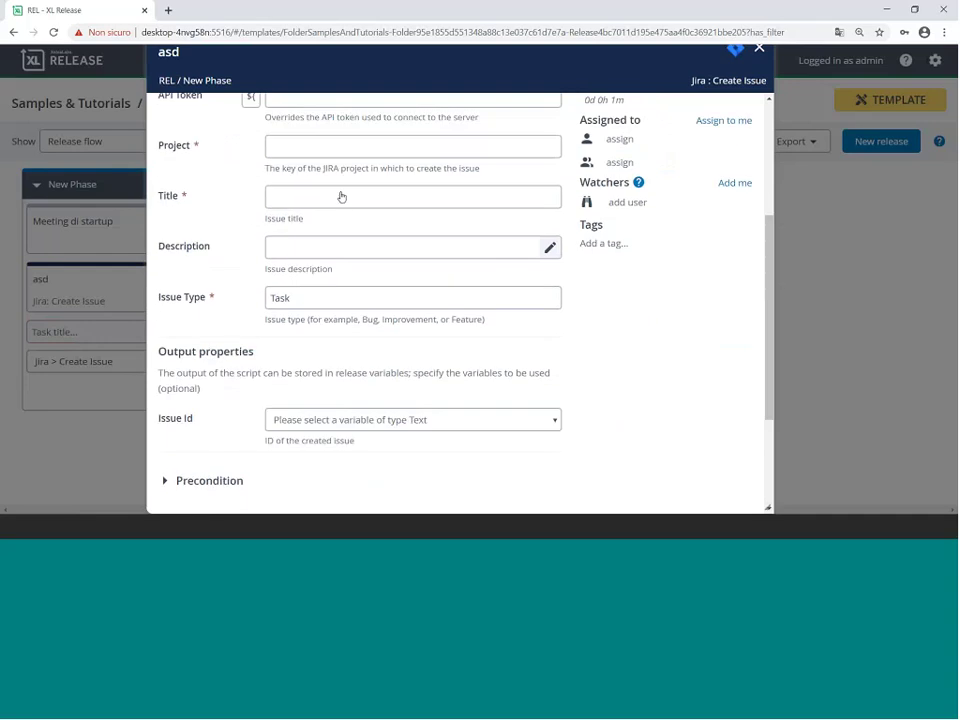
pyautogui.click(341, 197)
pyautogui.click(269, 146)
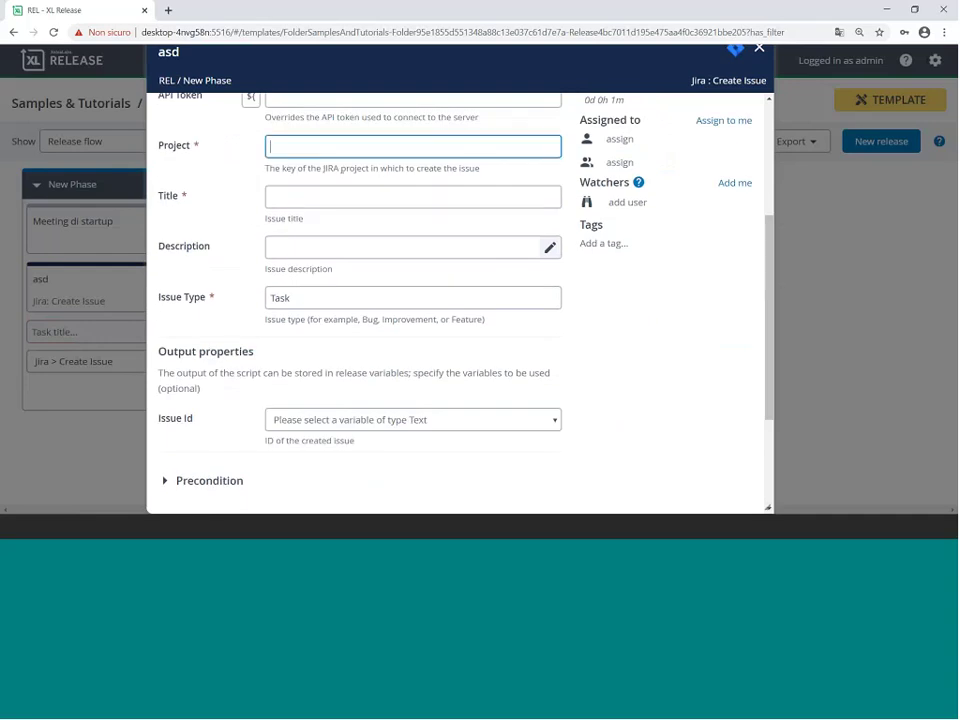
pyautogui.scroll(5, 575, 231)
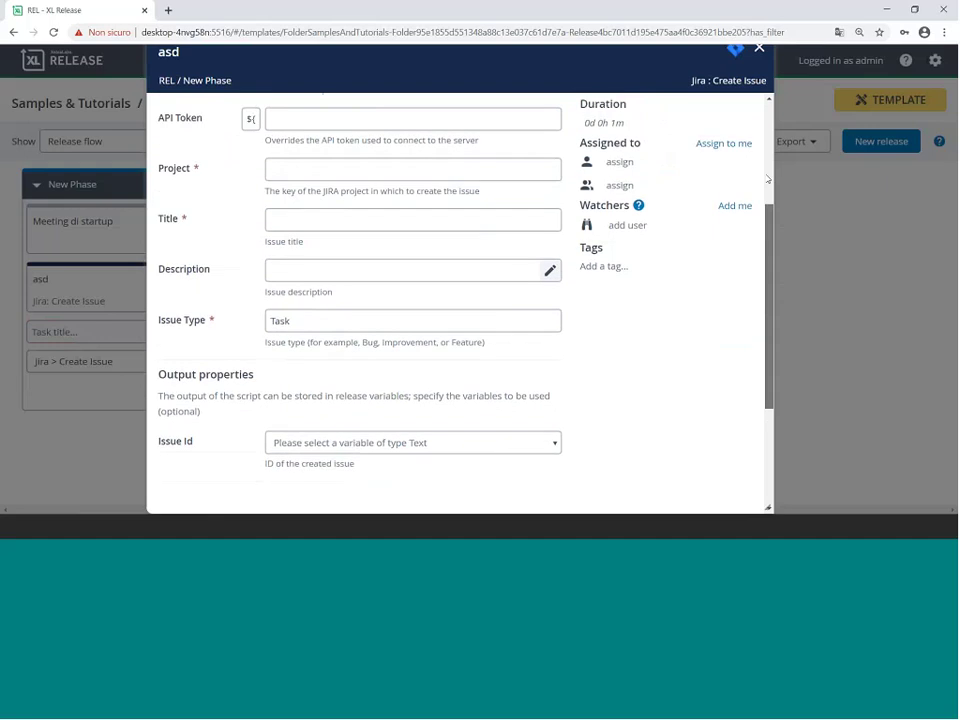
pyautogui.press('Escape')
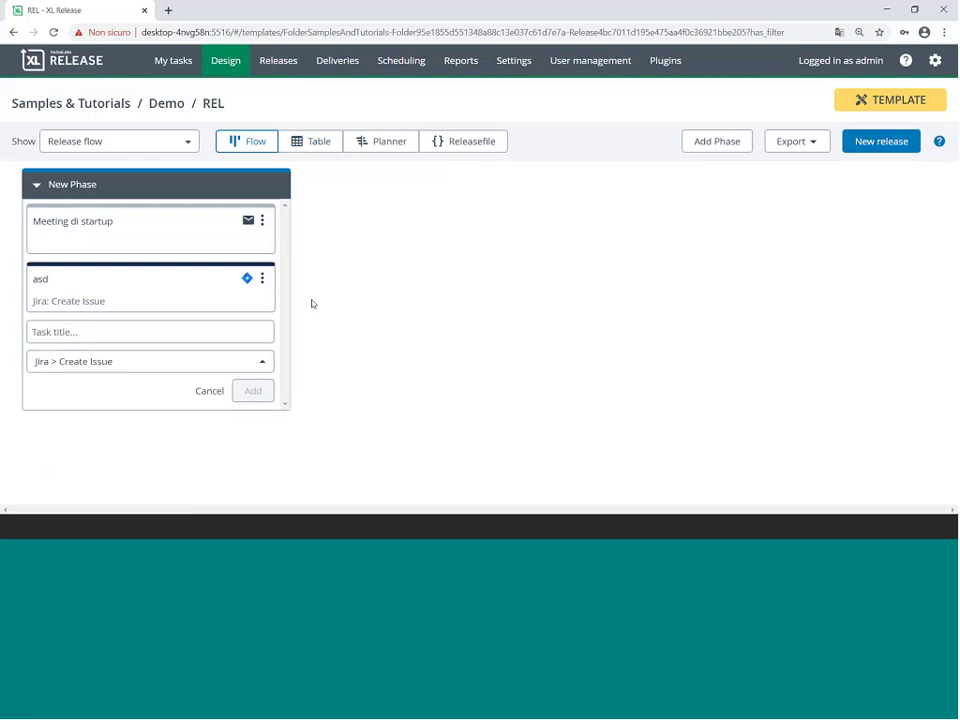
# Step: Leave the REL template for the Demo folder and look through the Templates, Triggers and Applications lists of the Design area
pyautogui.click(155, 106)
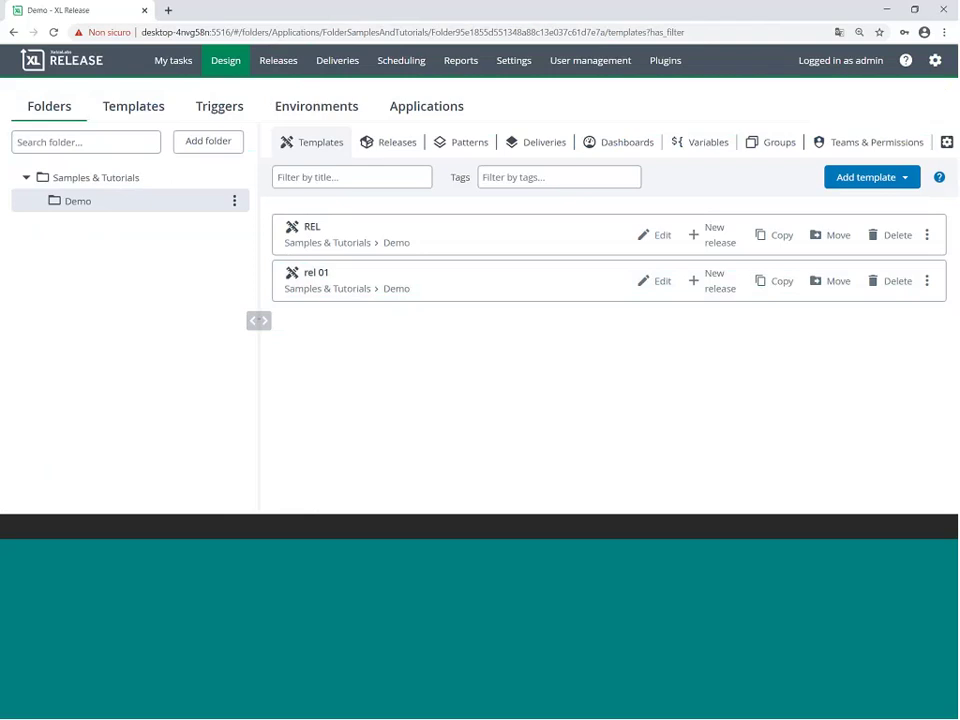
pyautogui.click(153, 112)
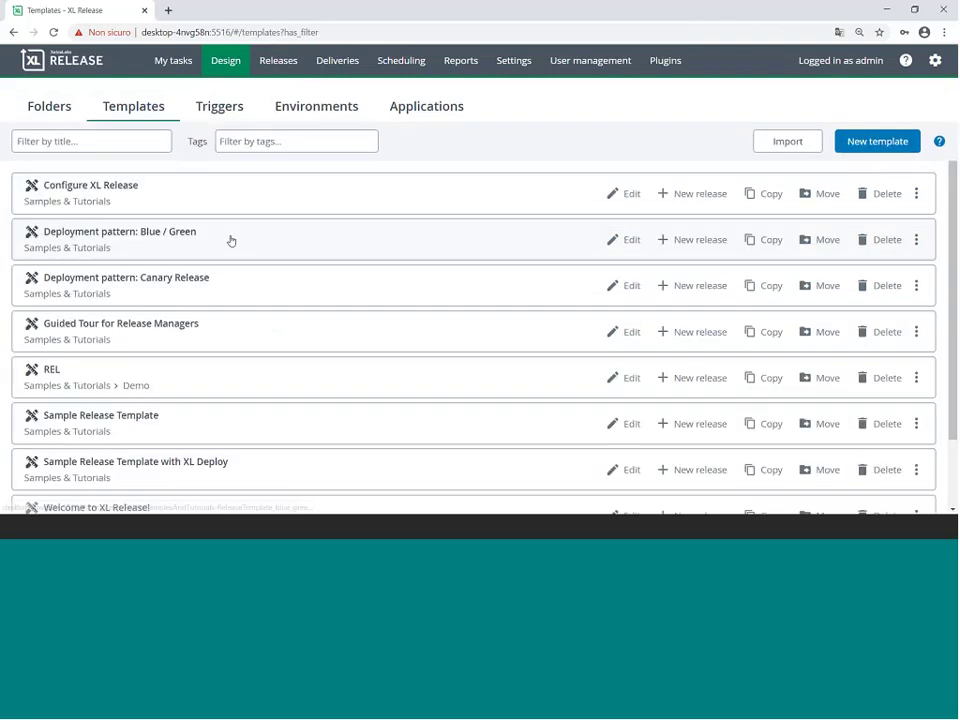
pyautogui.scroll(-1, 230, 241)
pyautogui.scroll(1, 255, 240)
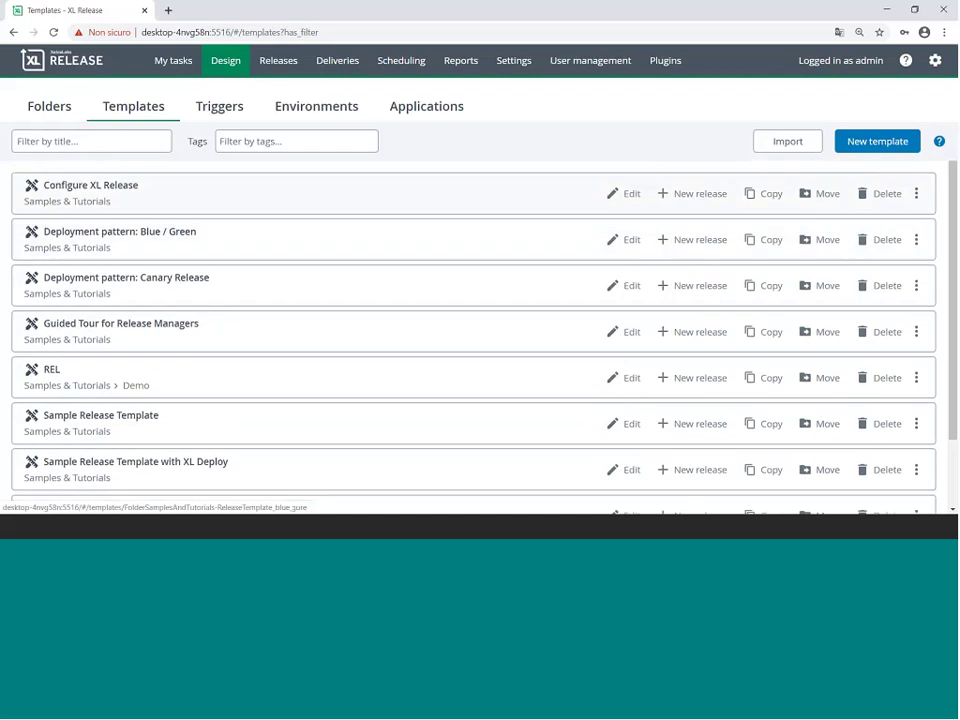
pyautogui.click(229, 116)
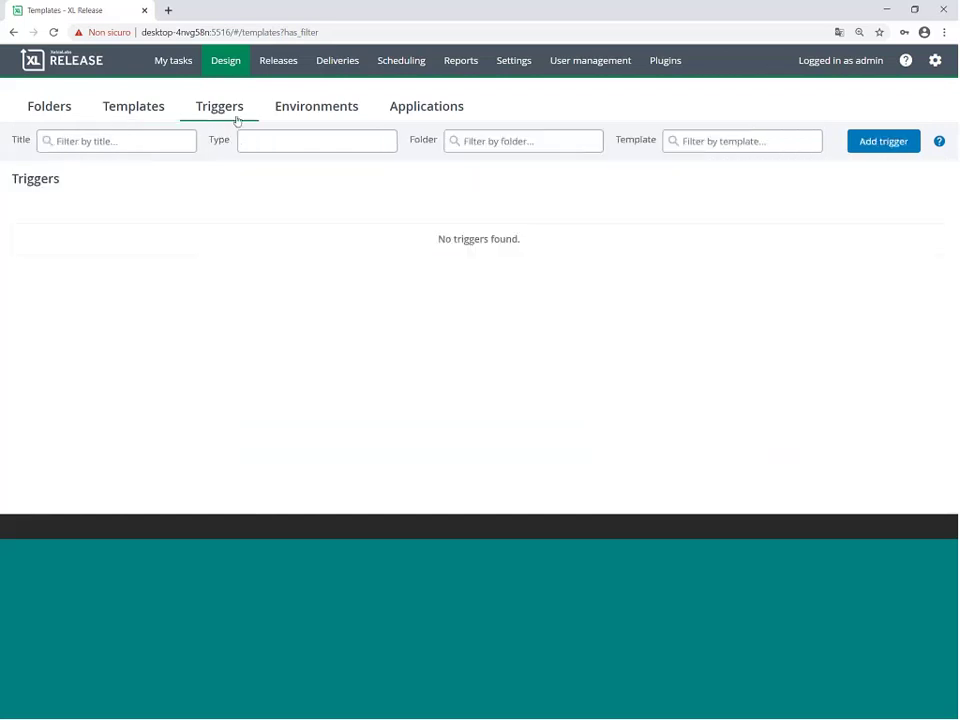
pyautogui.click(116, 111)
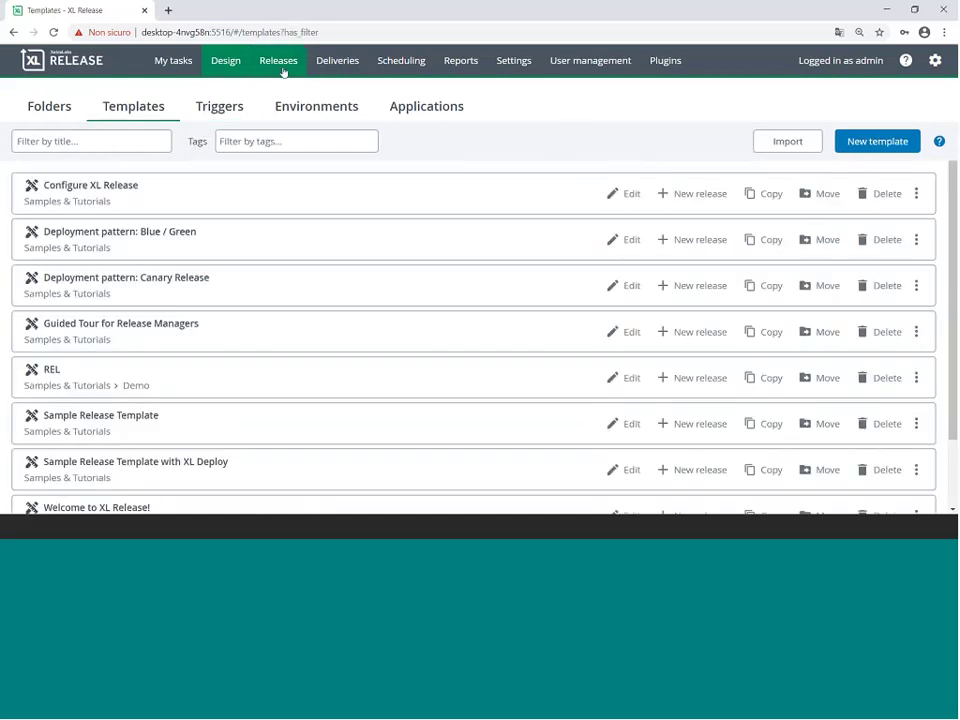
pyautogui.click(450, 112)
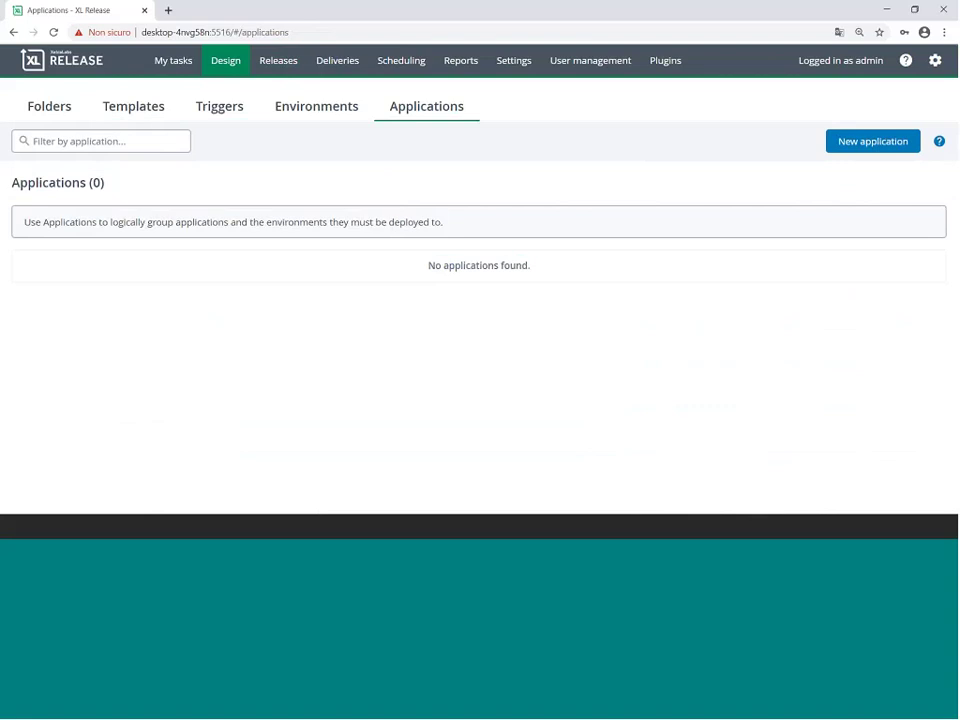
pyautogui.click(133, 106)
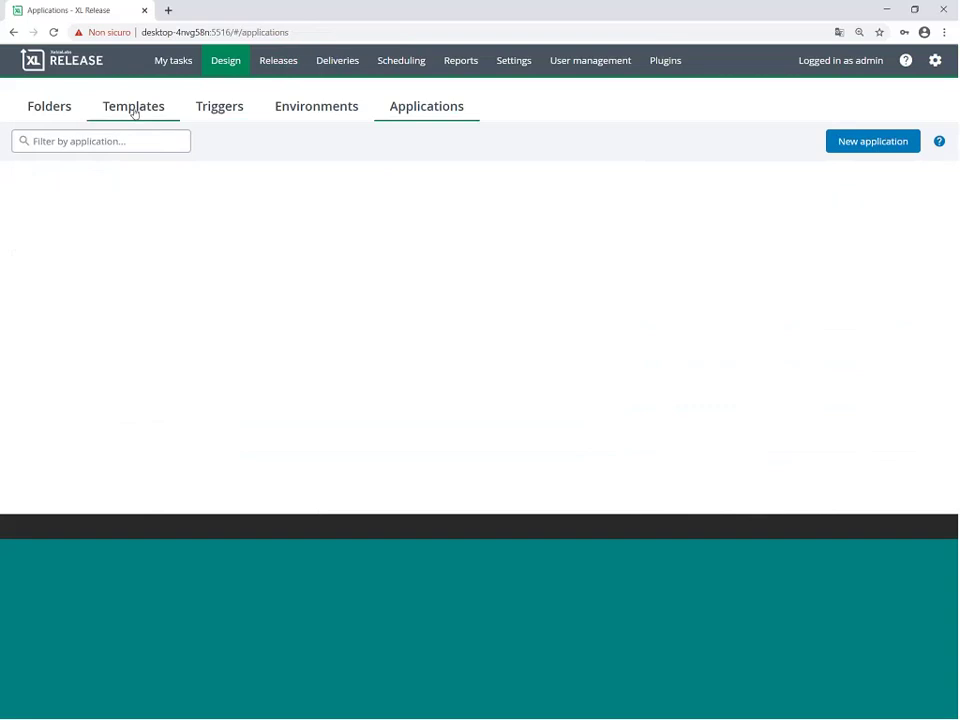
# Step: Open the REL 01 release and display its completed phases to examine the whole release flow from the Setup mail server phase
pyautogui.click(279, 62)
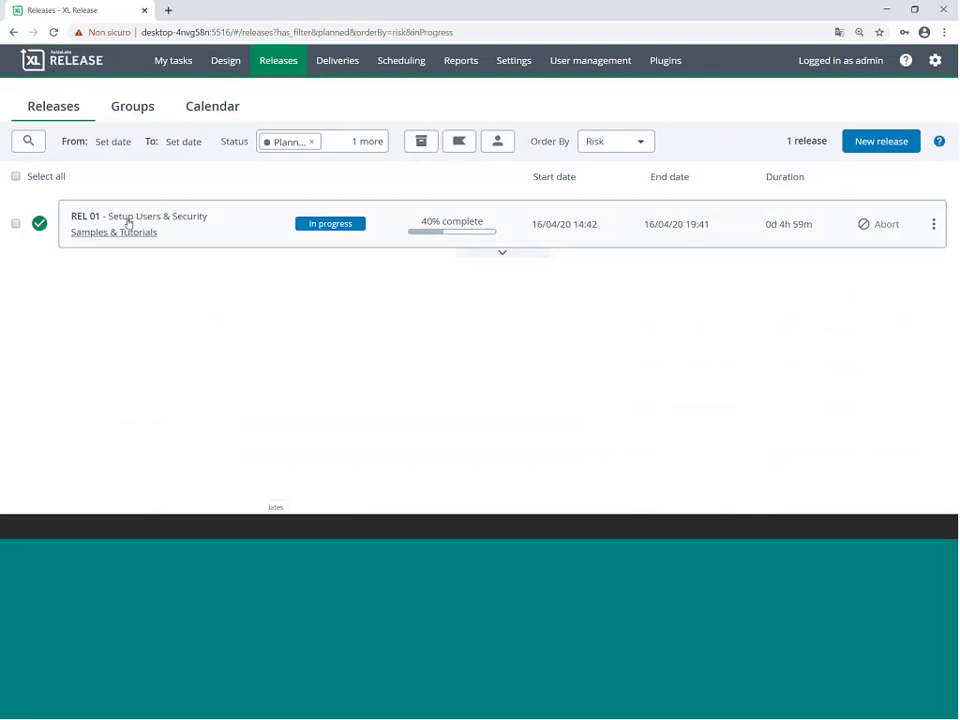
pyautogui.click(128, 220)
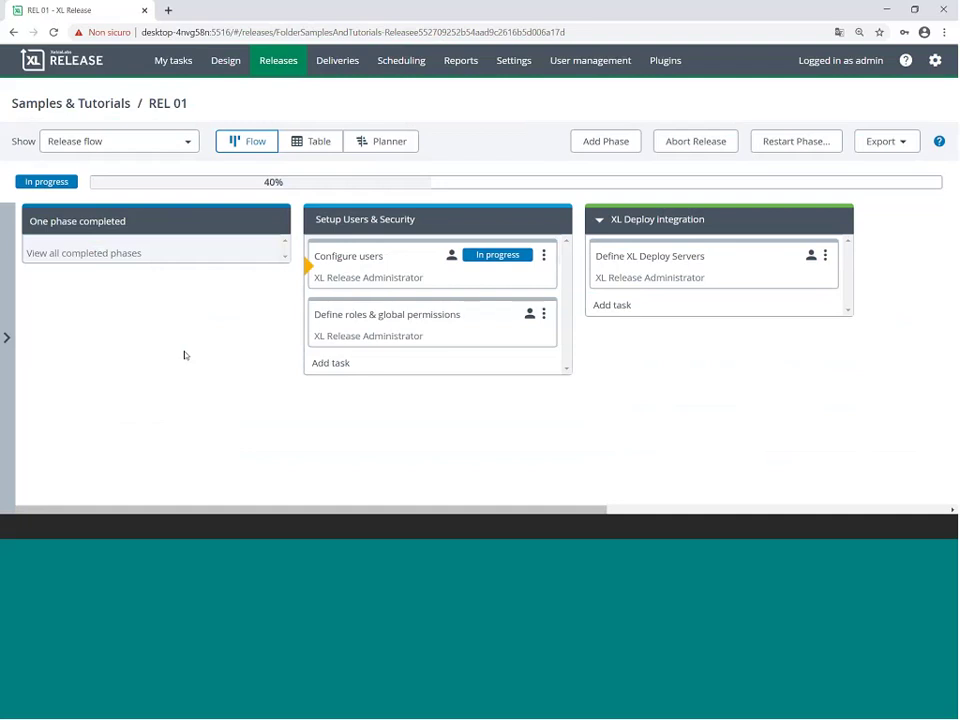
pyautogui.click(215, 257)
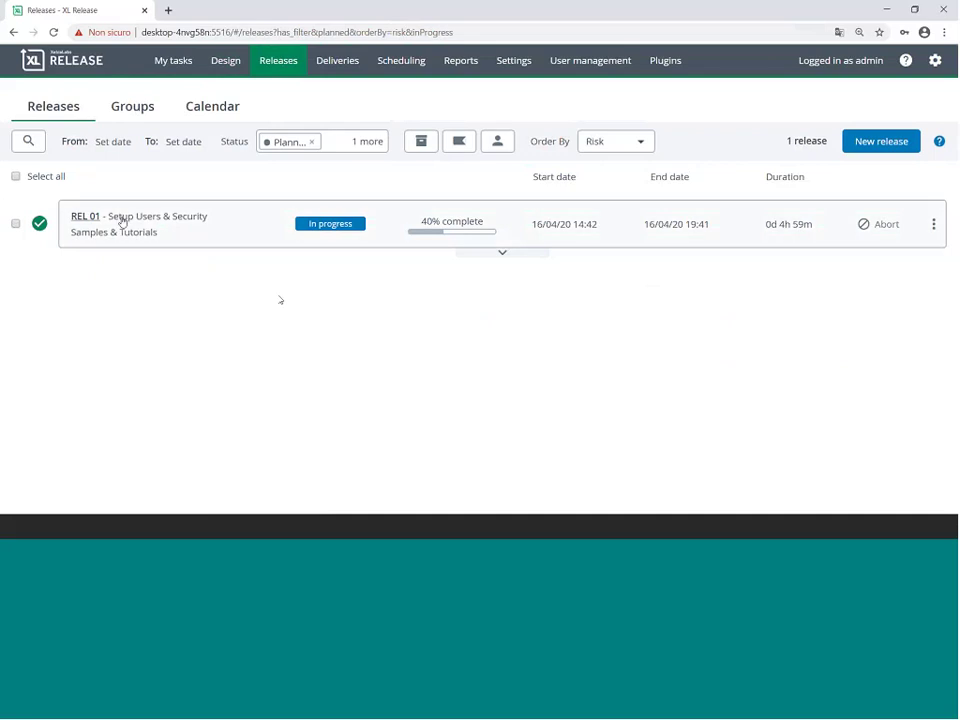
pyautogui.click(85, 216)
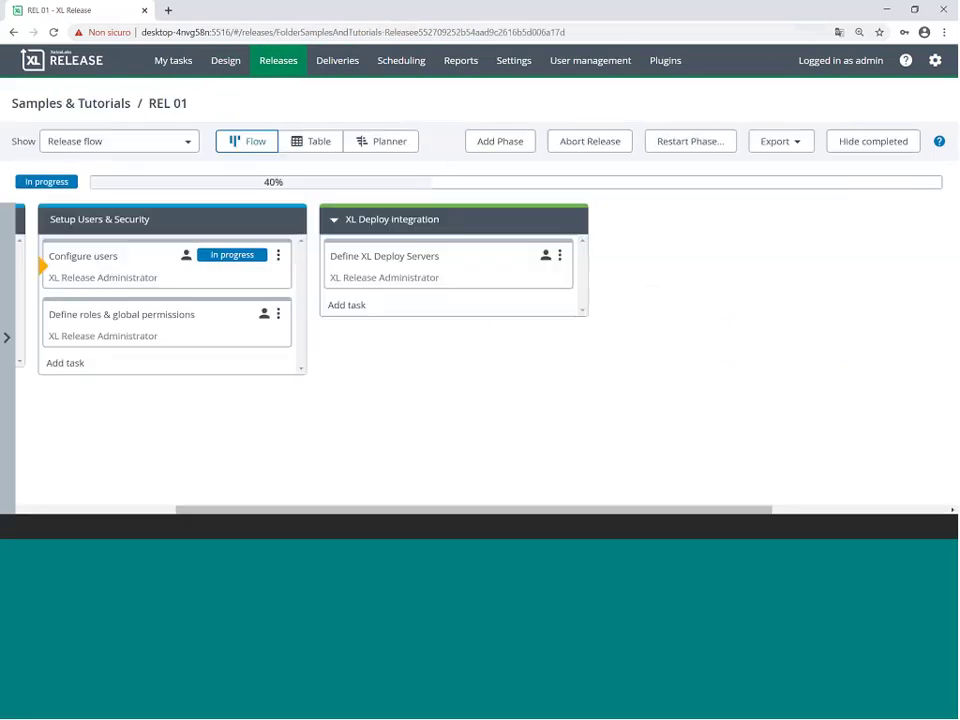
pyautogui.moveTo(471, 510); pyautogui.dragTo(77, 508)
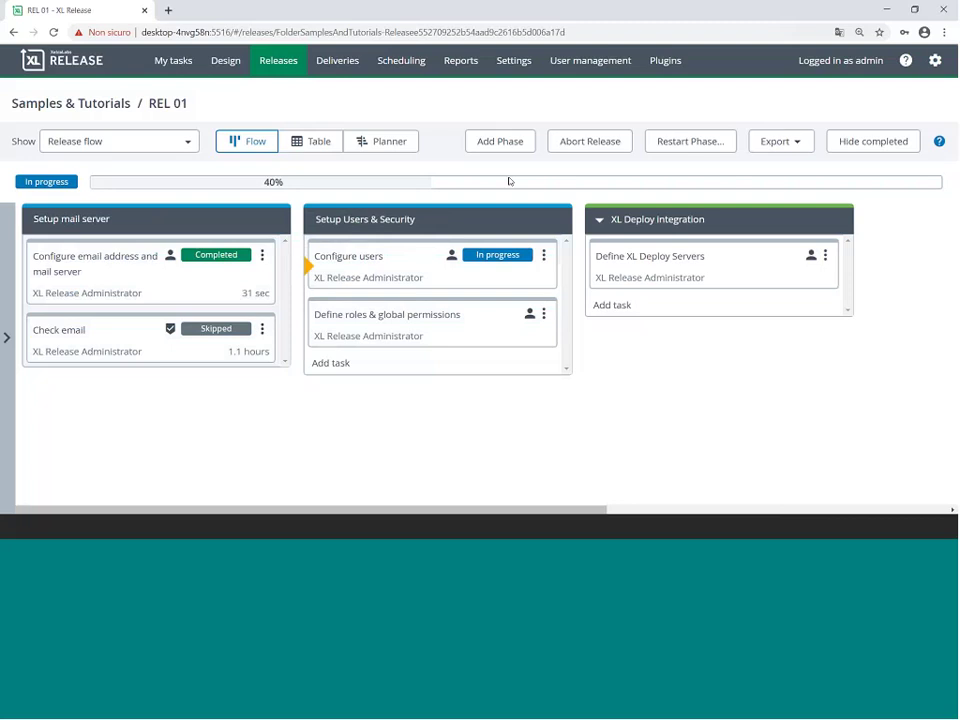
# Step: View the Deliveries overview and the environment scheduling calendar
pyautogui.click(345, 64)
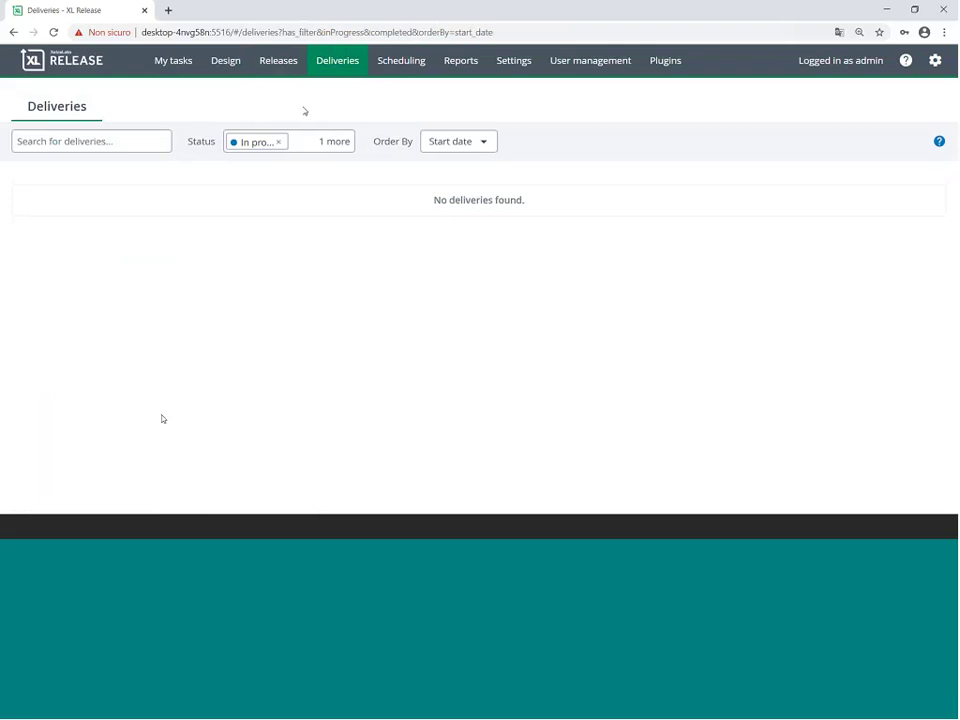
pyautogui.click(412, 62)
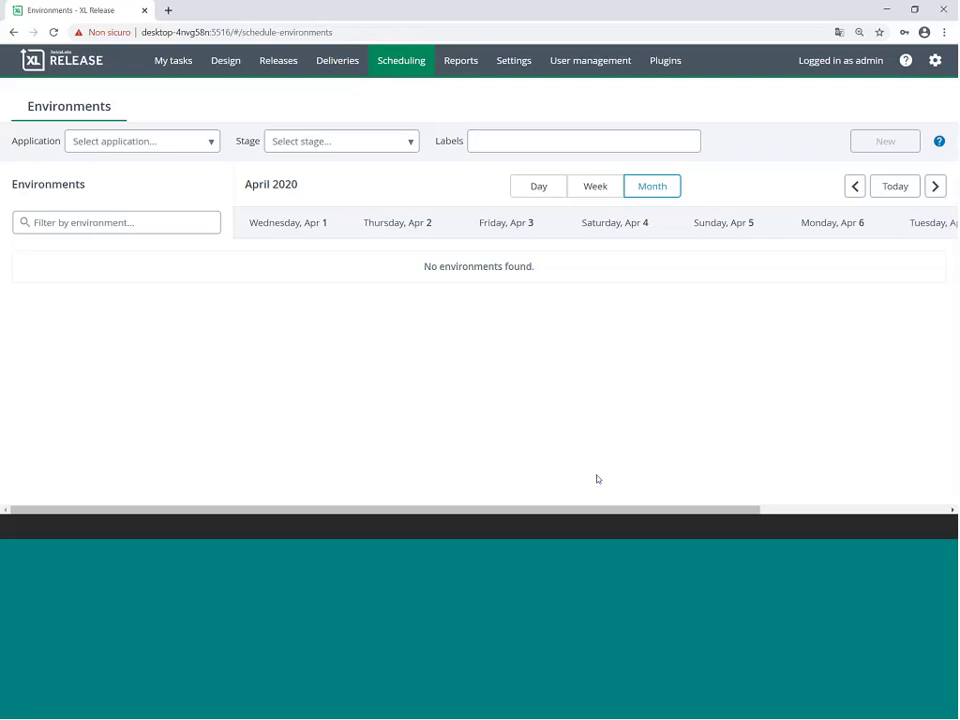
# Step: Look through the environment calendar in day, week and month views and check the stages available for filtering
pyautogui.click(558, 188)
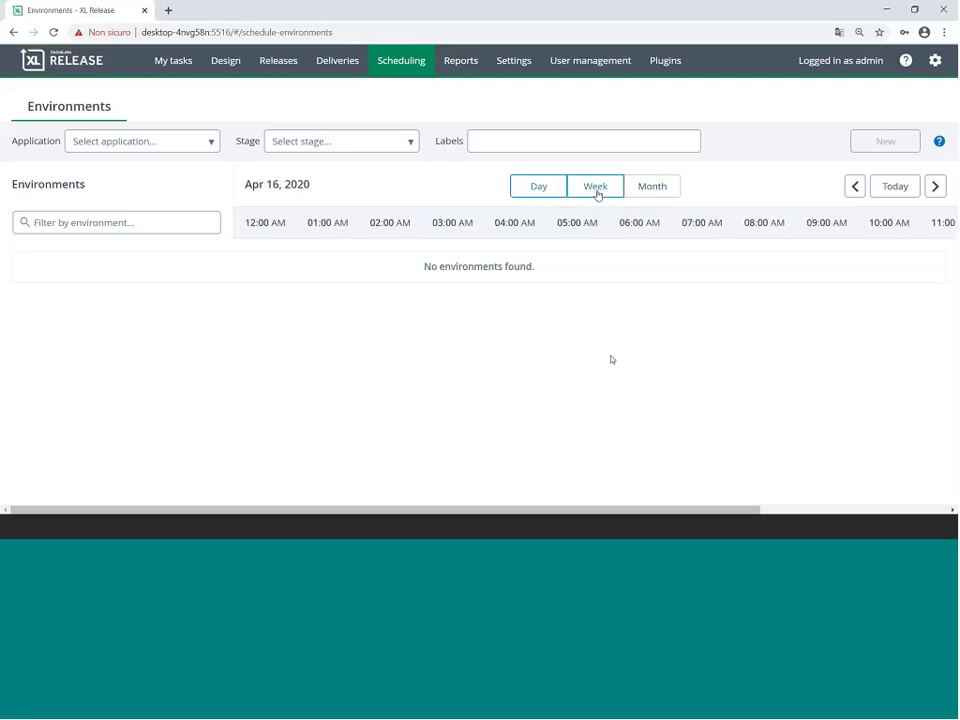
pyautogui.click(600, 190)
pyautogui.click(647, 188)
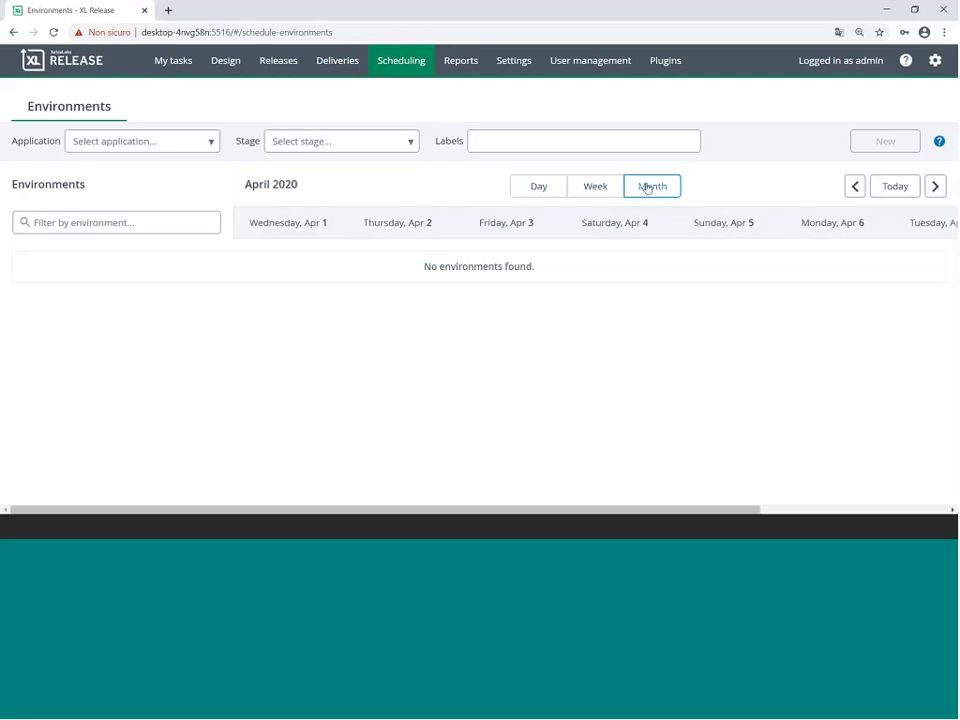
pyautogui.click(910, 190)
pyautogui.click(440, 351)
pyautogui.doubleClick(257, 184)
pyautogui.click(405, 141)
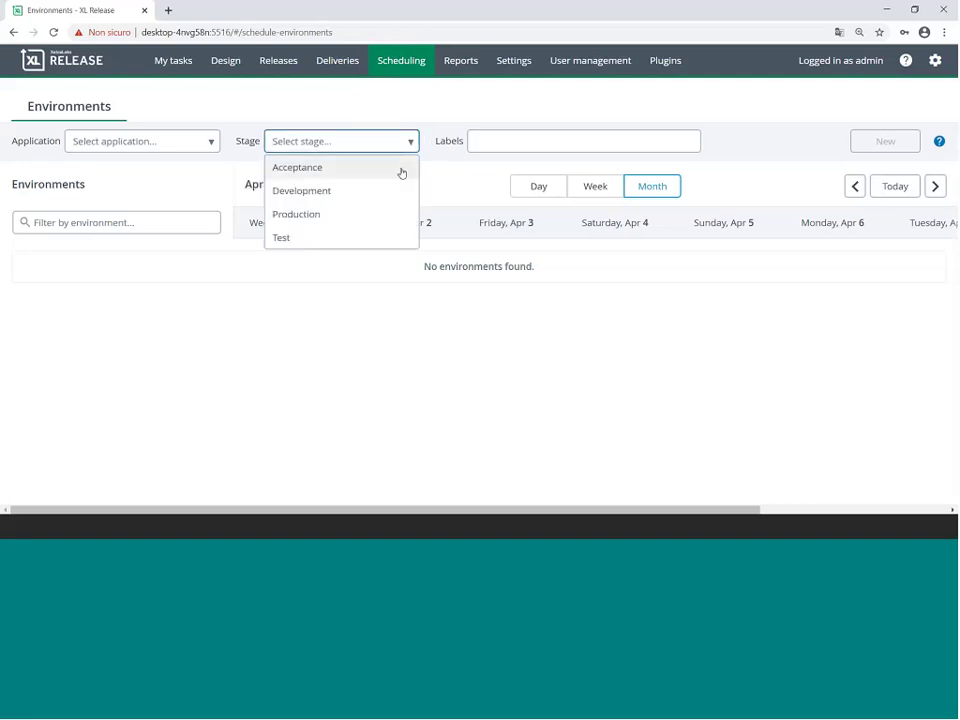
pyautogui.click(360, 386)
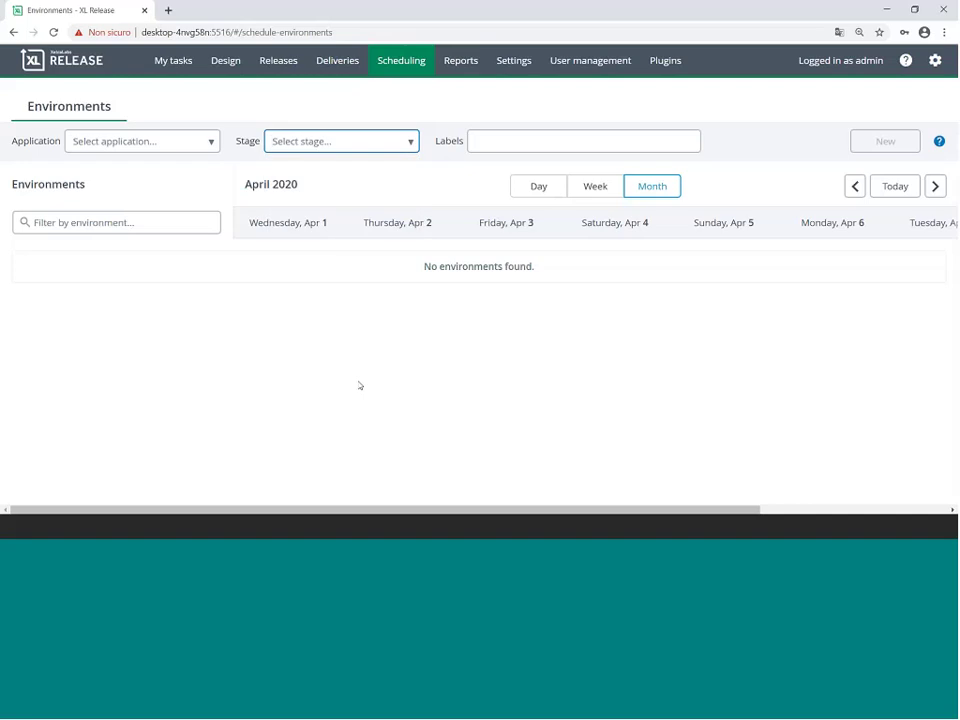
# Step: Look over the Reports dashboard for the last 6 months and bring up the General settings
pyautogui.click(461, 61)
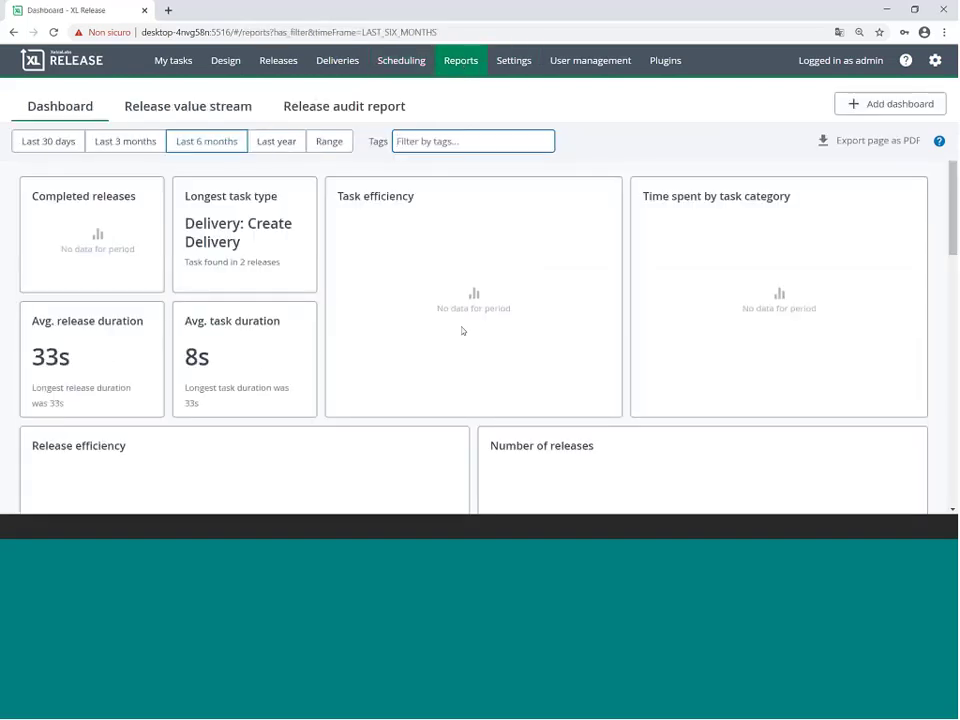
pyautogui.scroll(-2, 638, 243)
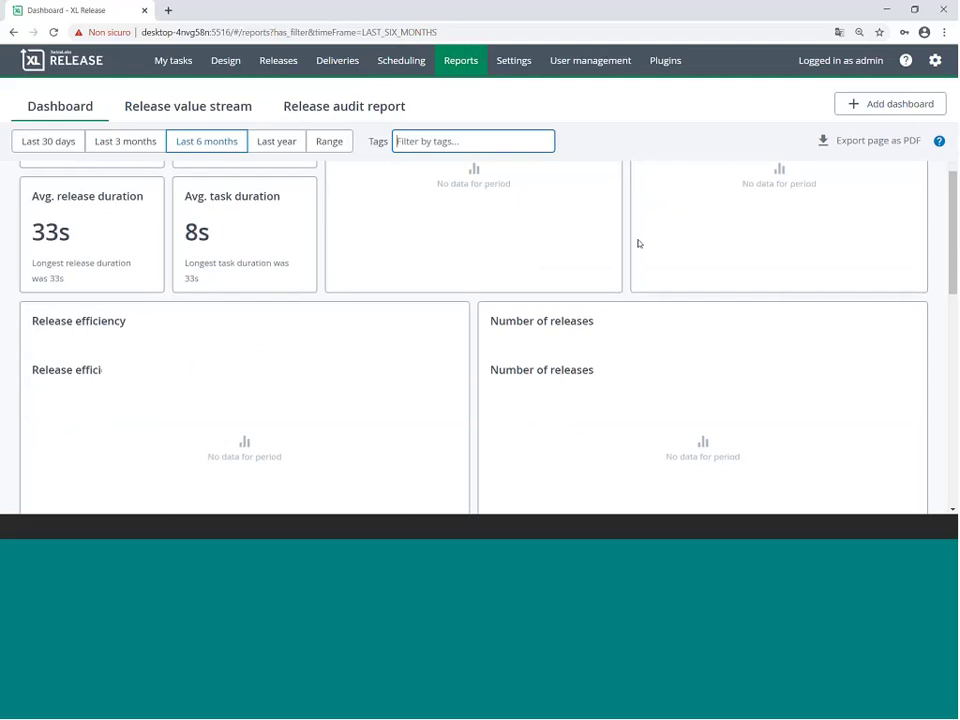
pyautogui.scroll(2, 465, 353)
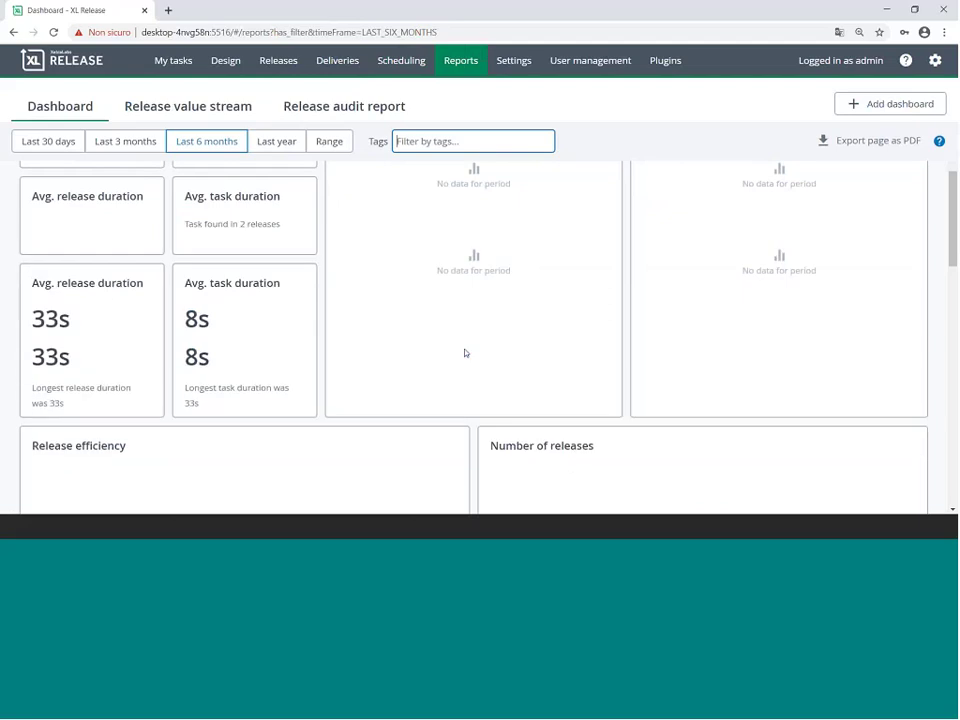
pyautogui.click(523, 63)
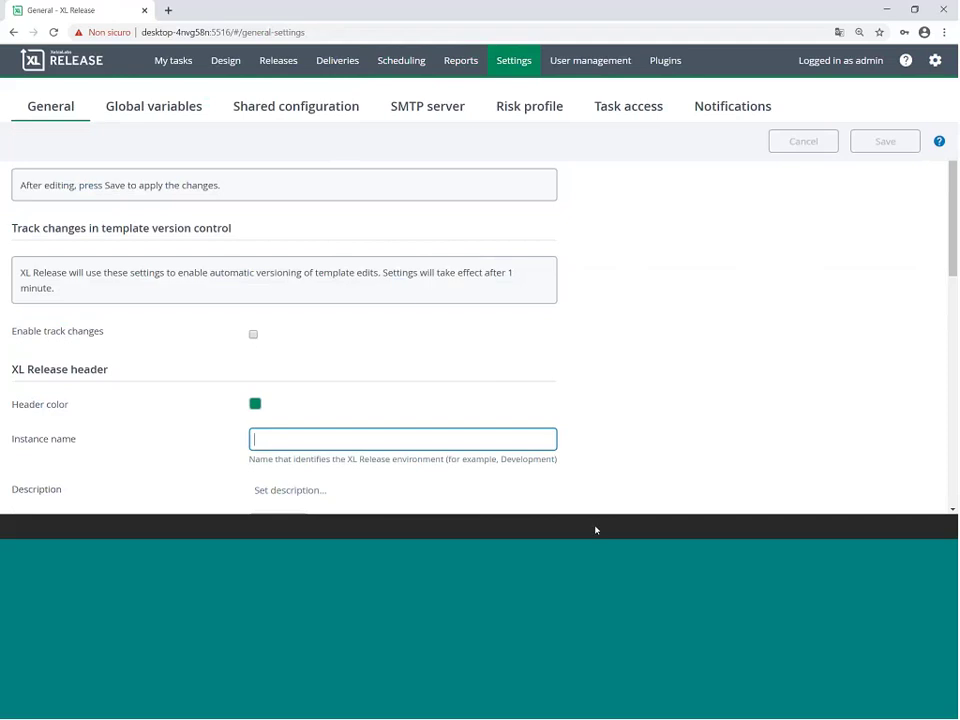
pyautogui.click(392, 527)
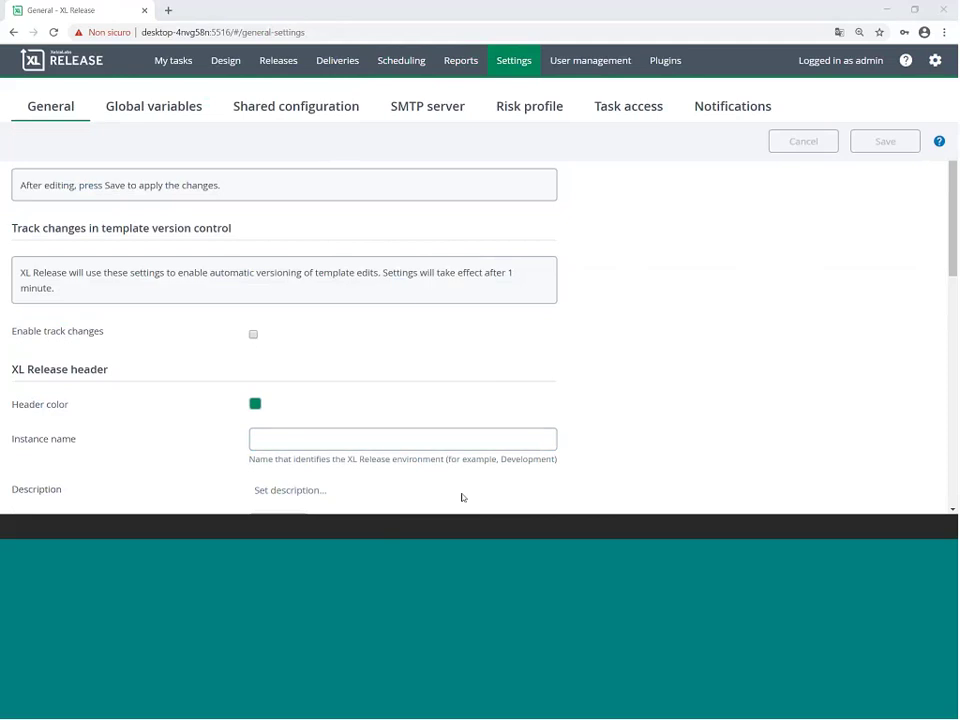